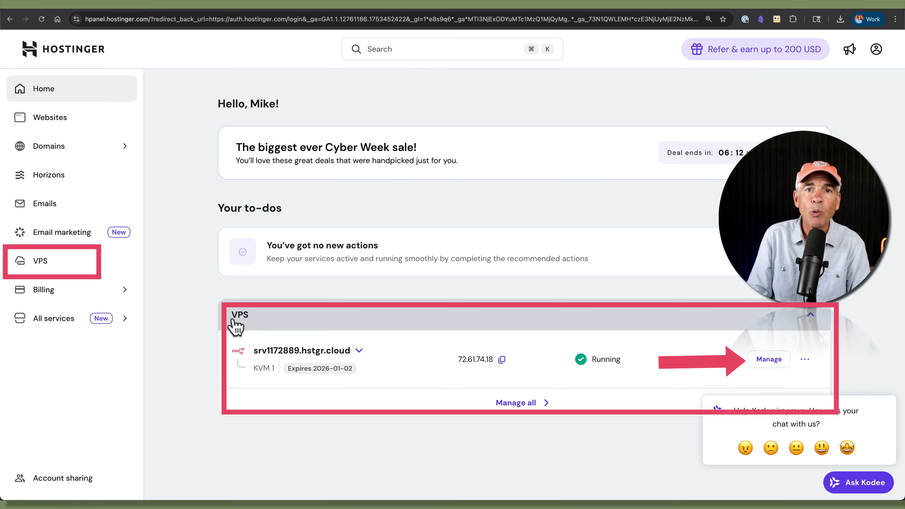
Step: Add aipilgrim.com as a new domain in the VPS's DNS Manager
left_click(768, 359)
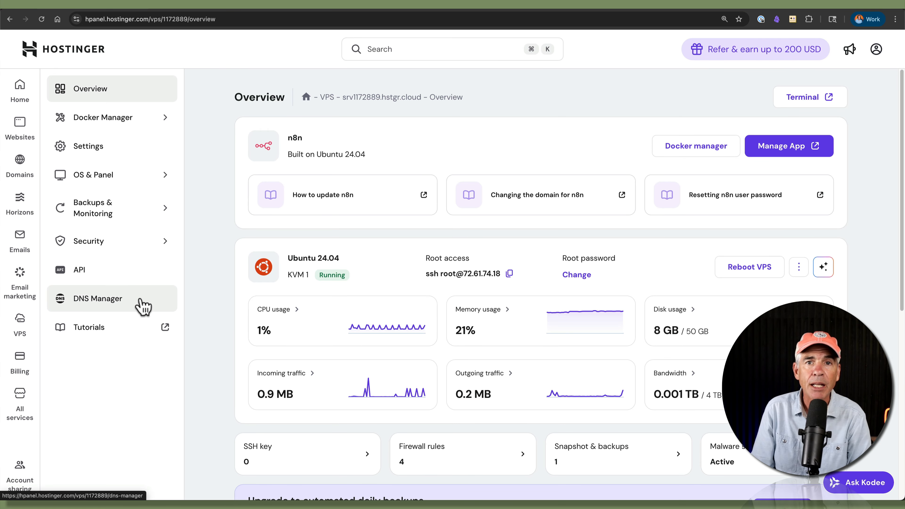
left_click(142, 306)
left_click_drag(342, 148, 233, 133)
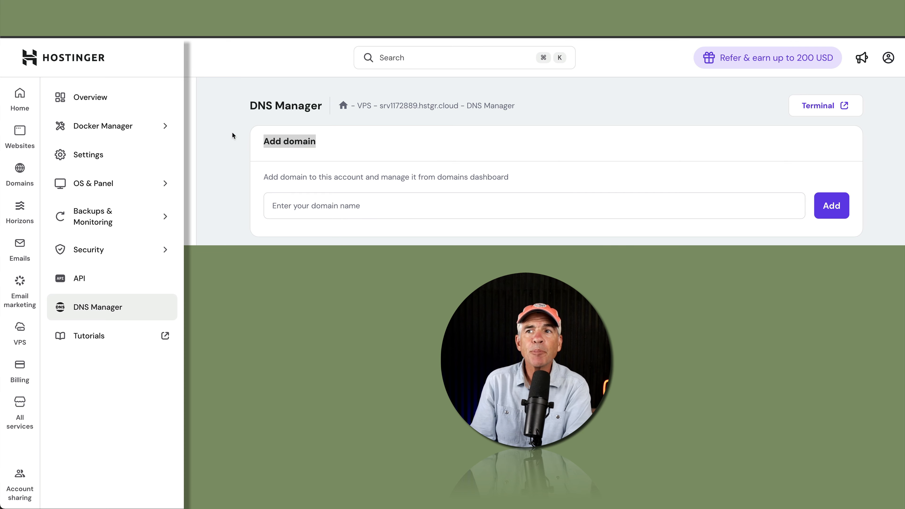
left_click(300, 207)
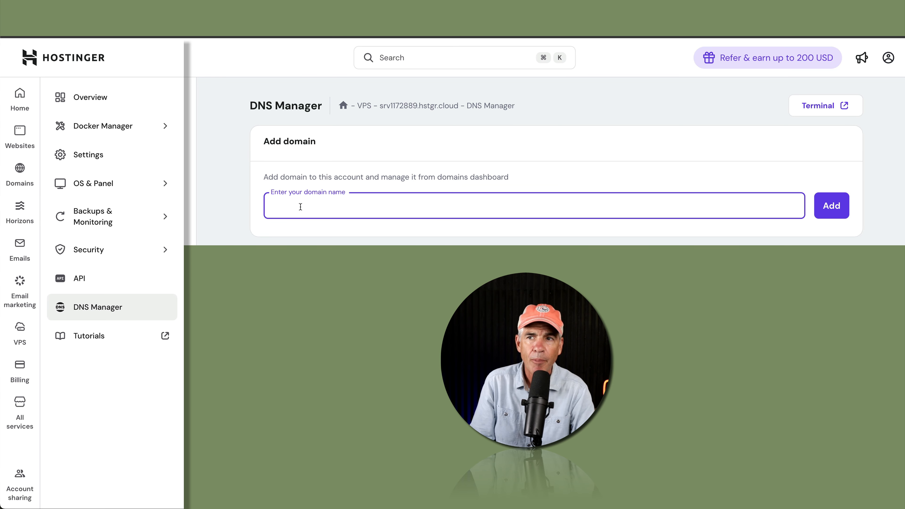
type("a")
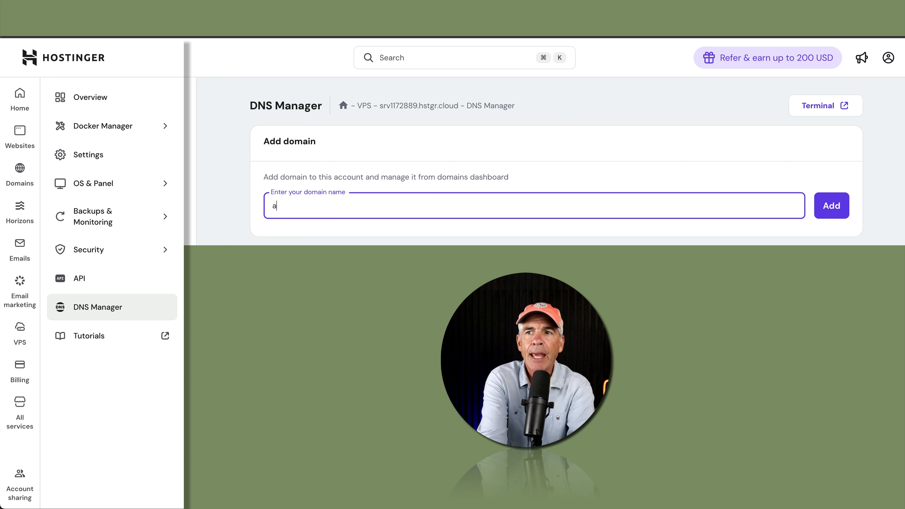
type("ipilgrim.com")
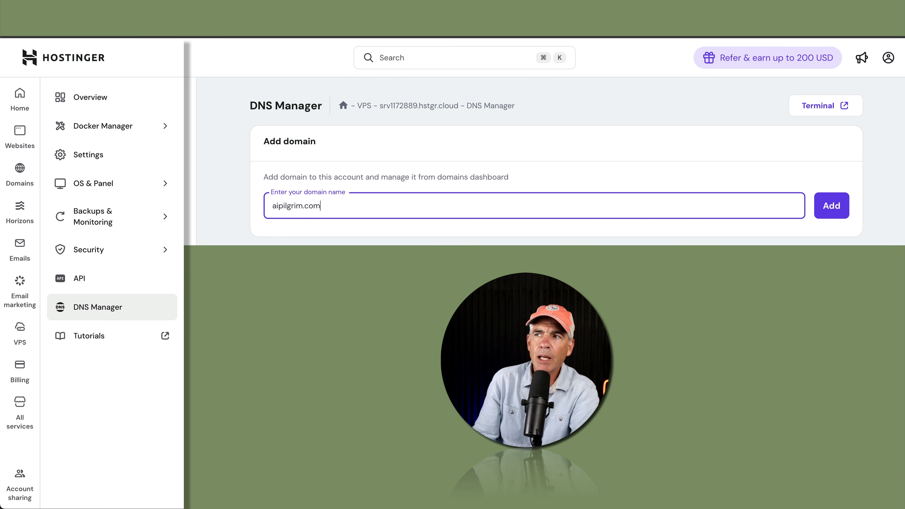
left_click(833, 207)
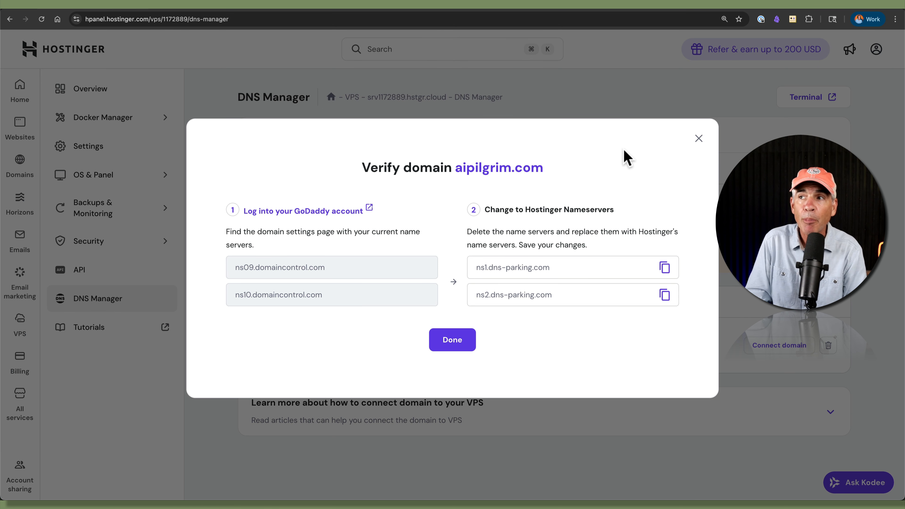
Step: Copy the ns1.dns-parking.com nameserver from aipilgrim.com's connect-domain instructions
left_click(698, 139)
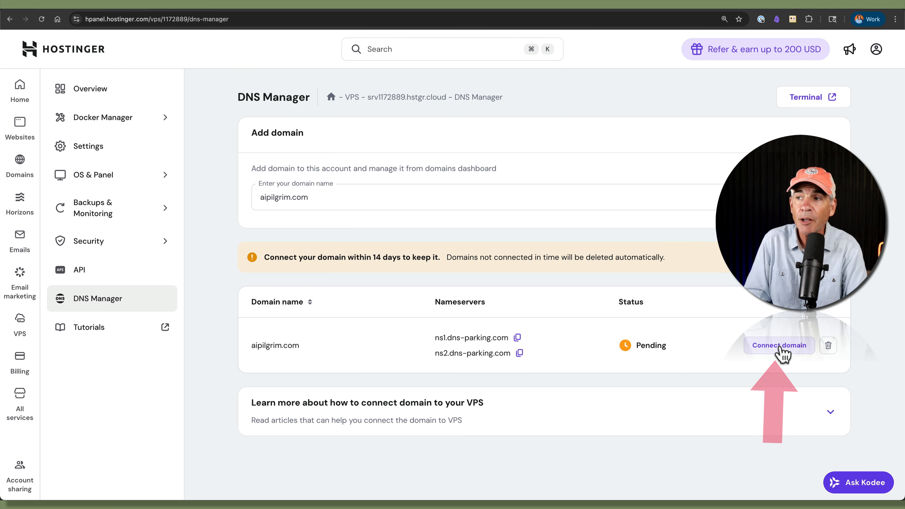
left_click(781, 355)
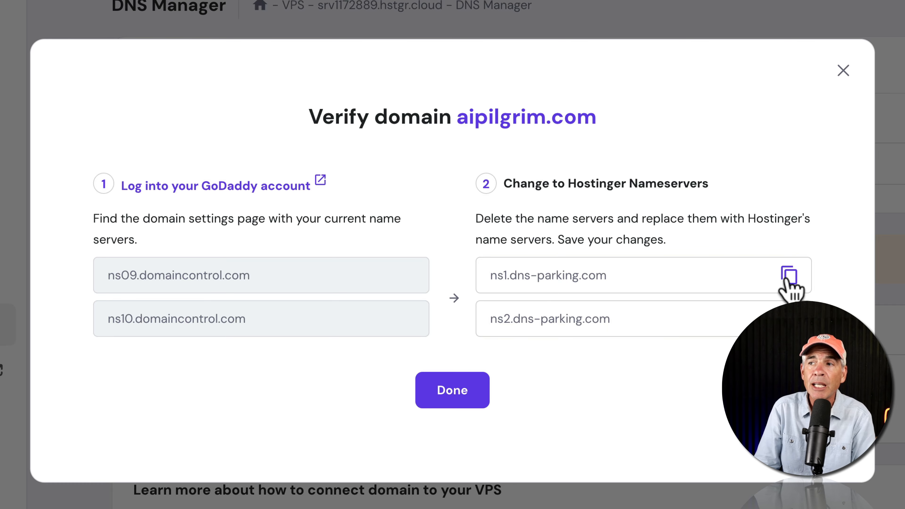
left_click(788, 278)
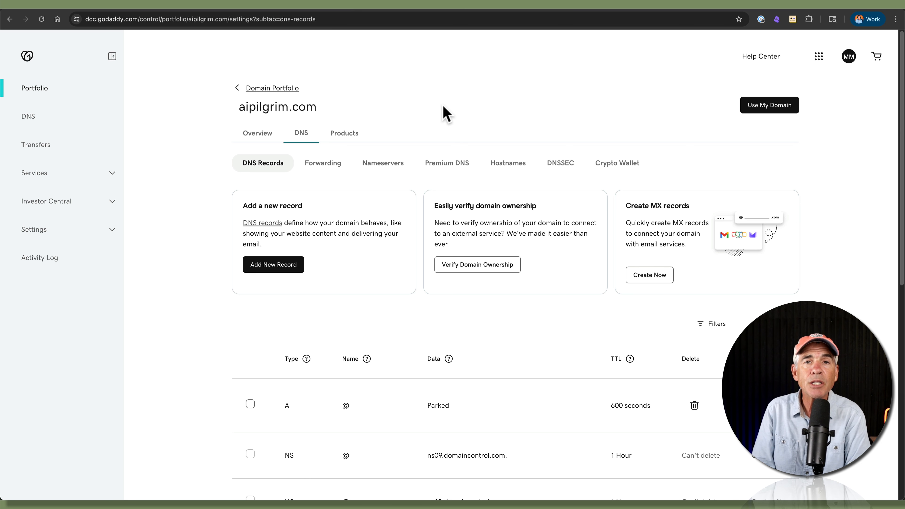
Step: Open GoDaddy's Edit nameservers dialog for aipilgrim.com, currently on ns09.domaincontrol.com
left_click(849, 56)
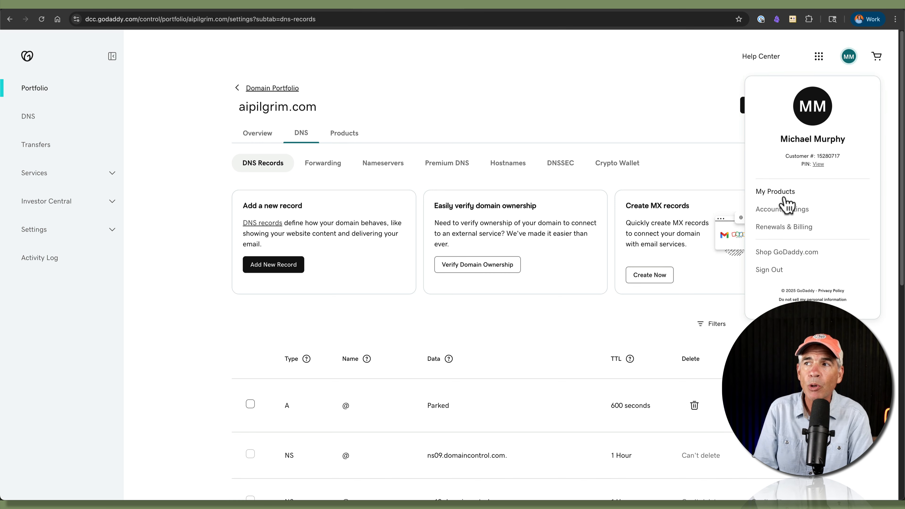
left_click(561, 101)
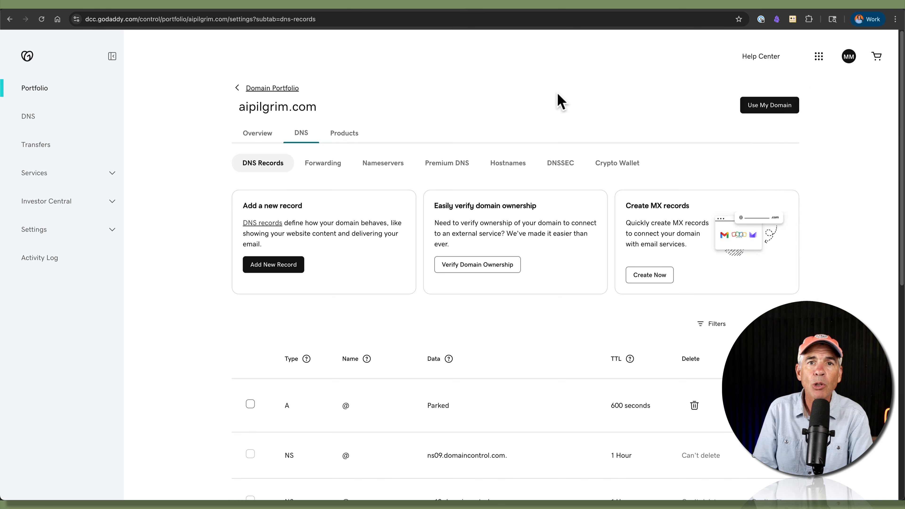
left_click_drag(321, 108, 236, 107)
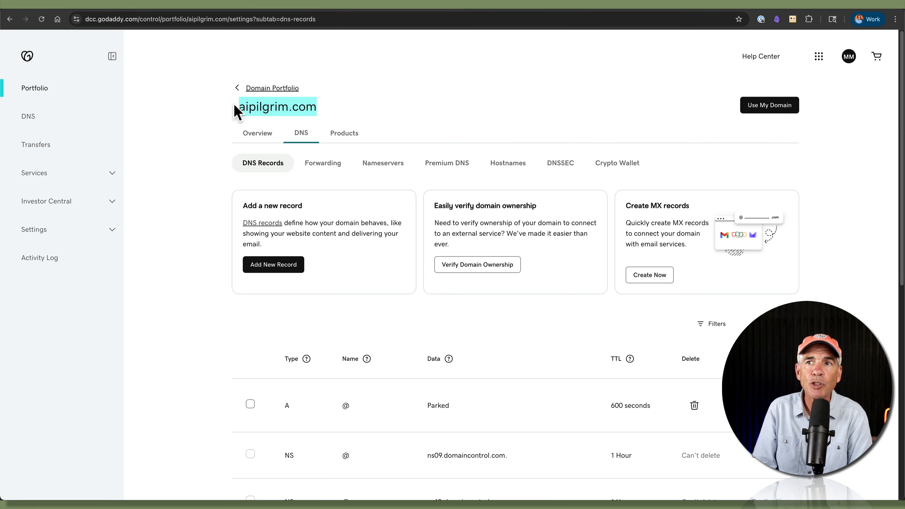
left_click(349, 109)
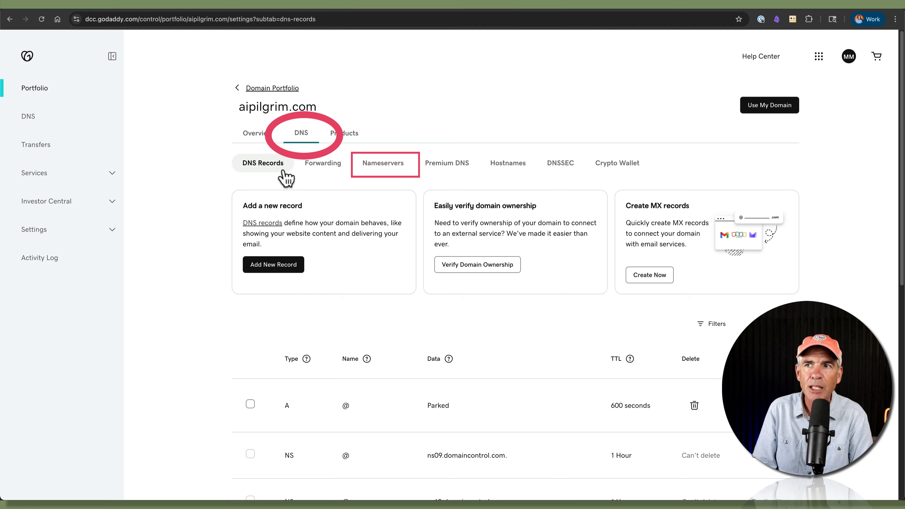
left_click(387, 167)
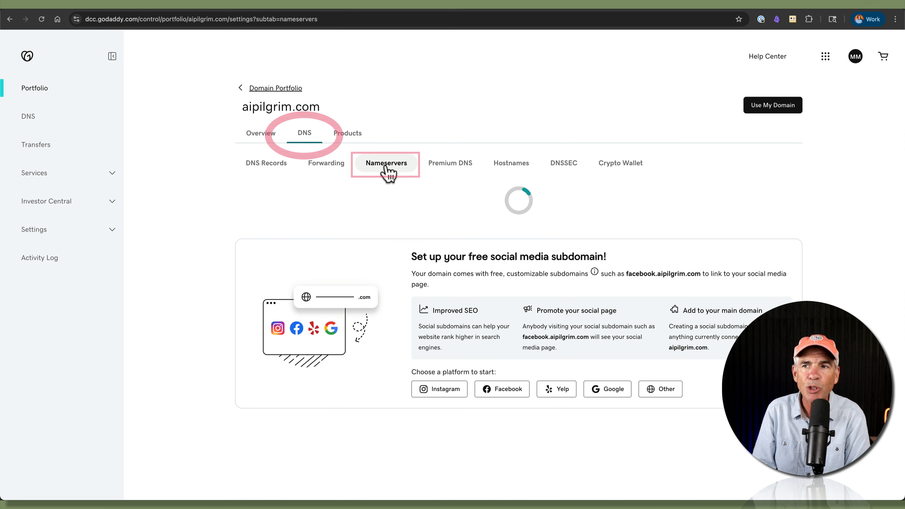
left_click_drag(331, 310, 245, 311)
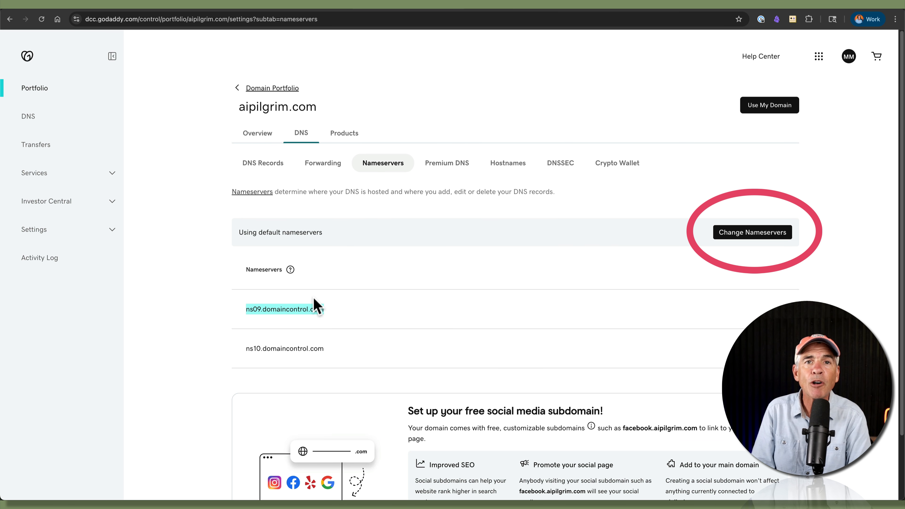
left_click(326, 305)
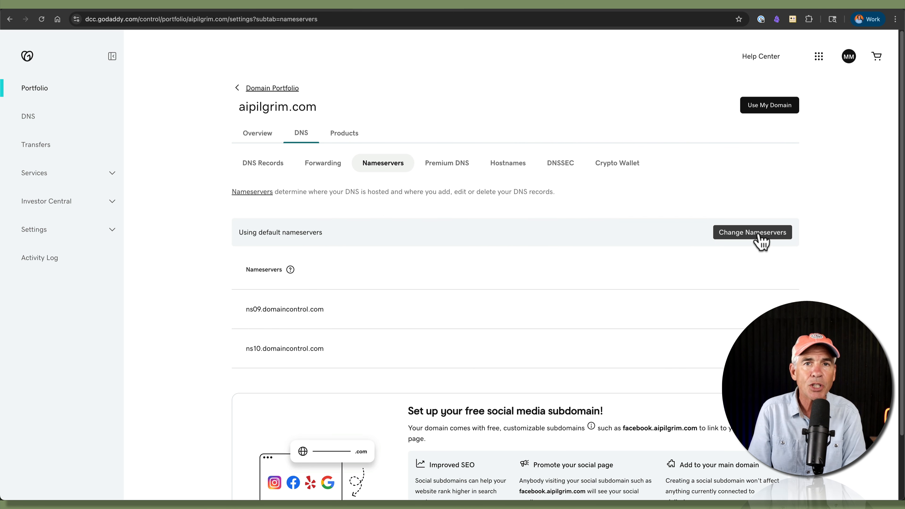
left_click(762, 241)
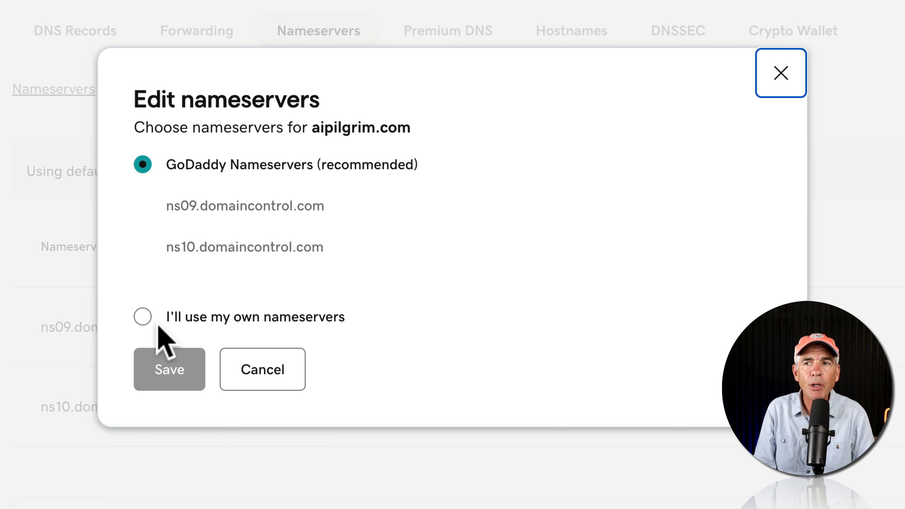
Step: Switch aipilgrim.com to custom nameservers ns1.dns-parking.com and ns2.dns-parking.com
left_click(135, 318)
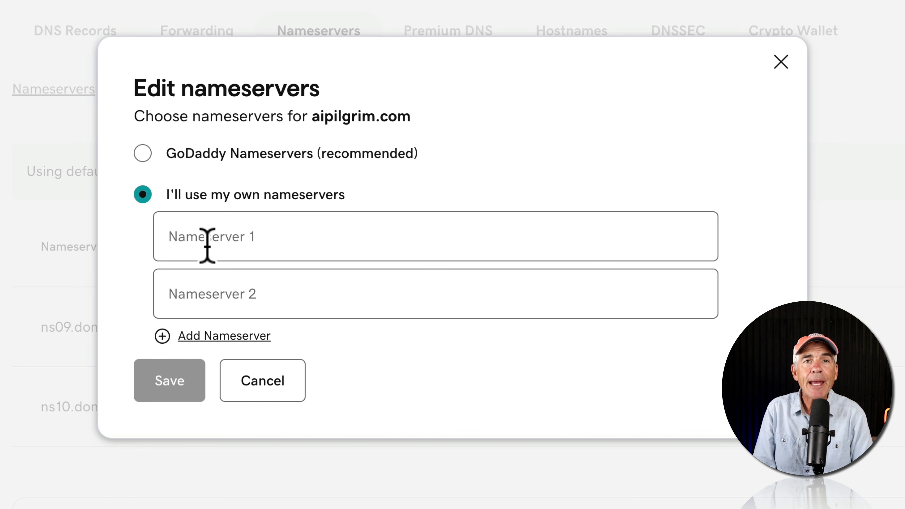
left_click(208, 246)
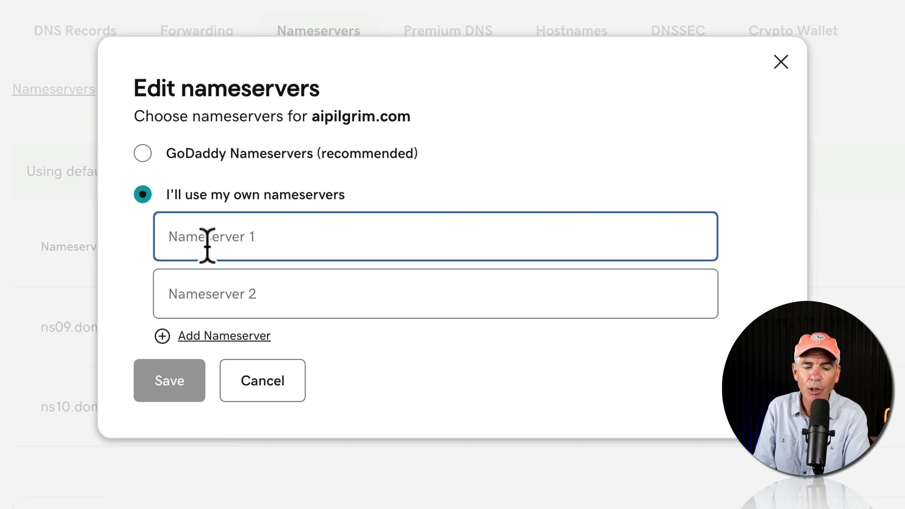
type("ns1.dns-parking.com")
left_click(194, 298)
type("ns1.dns-parking.com")
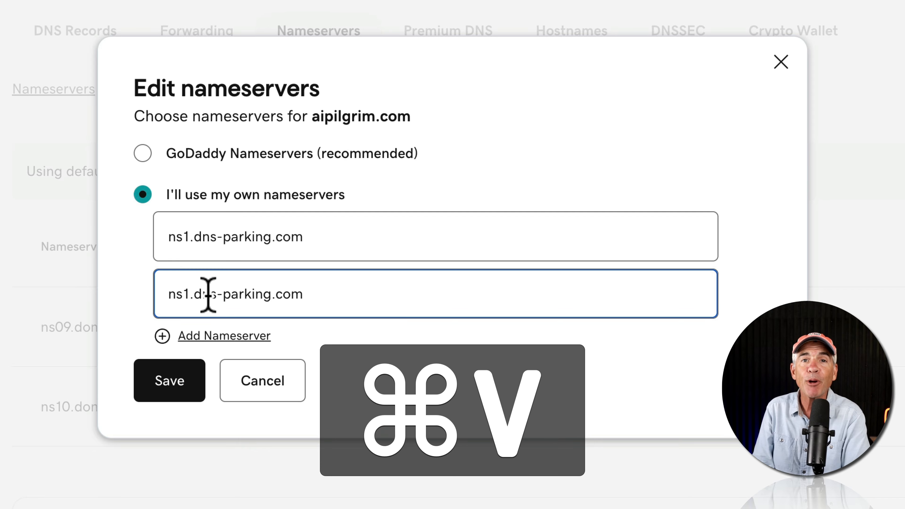
left_click(190, 290)
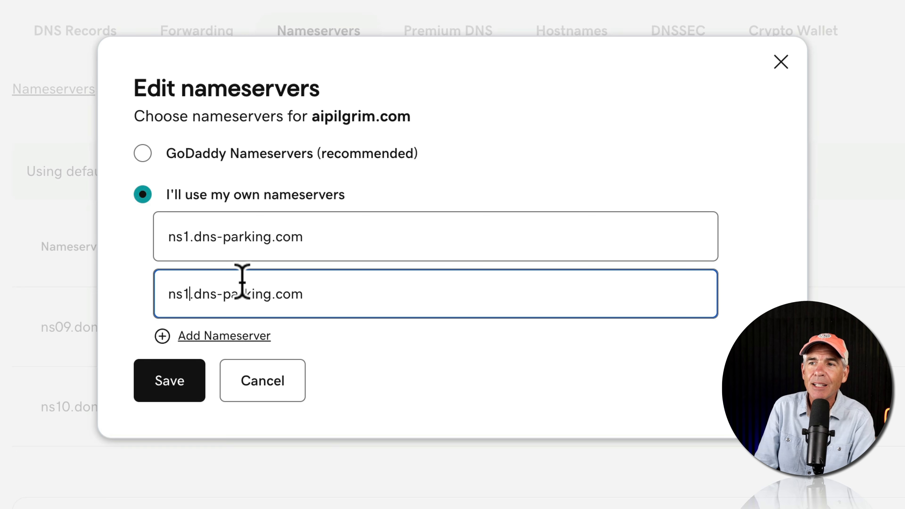
key("BackSpace")
type("2")
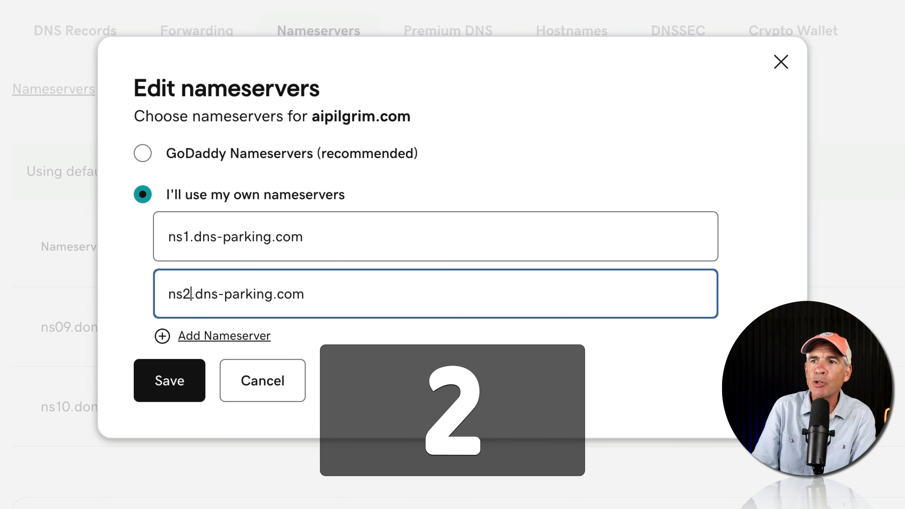
Step: Save and confirm the nameserver change, then reload to verify the update
left_click(170, 387)
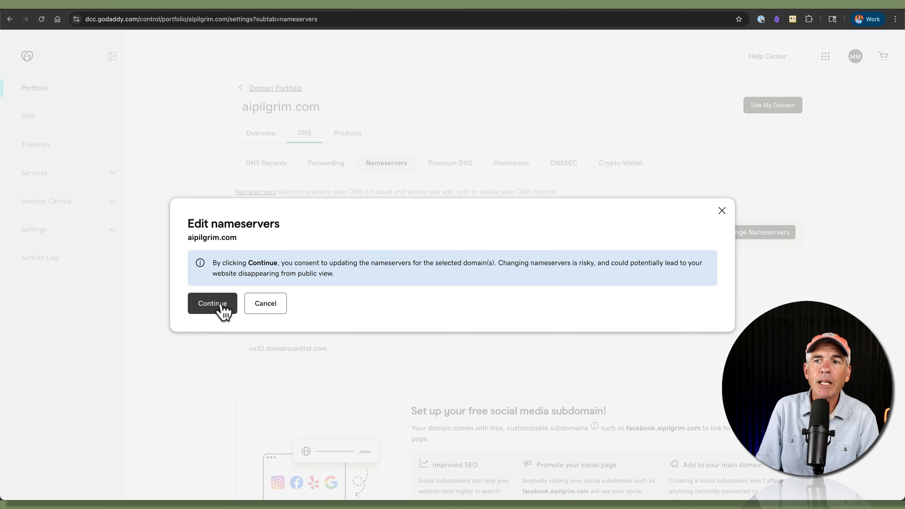
left_click(220, 306)
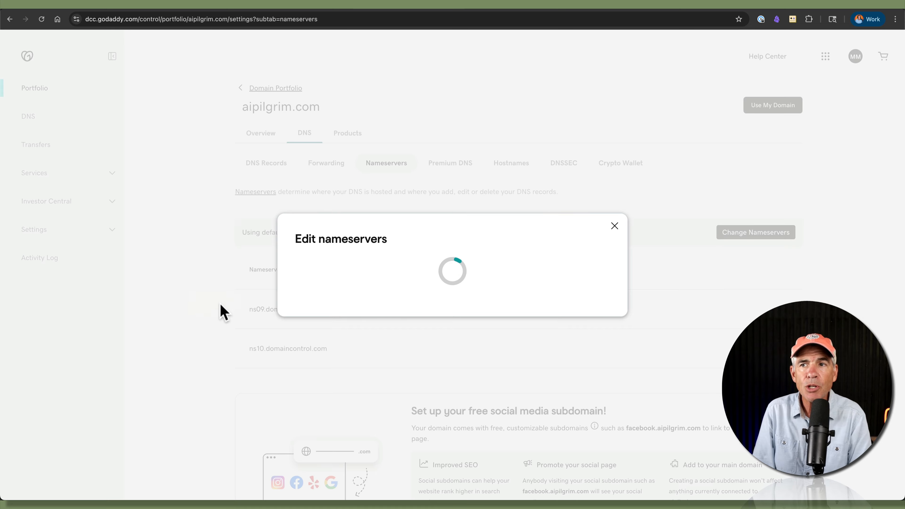
left_click_drag(243, 237, 462, 244)
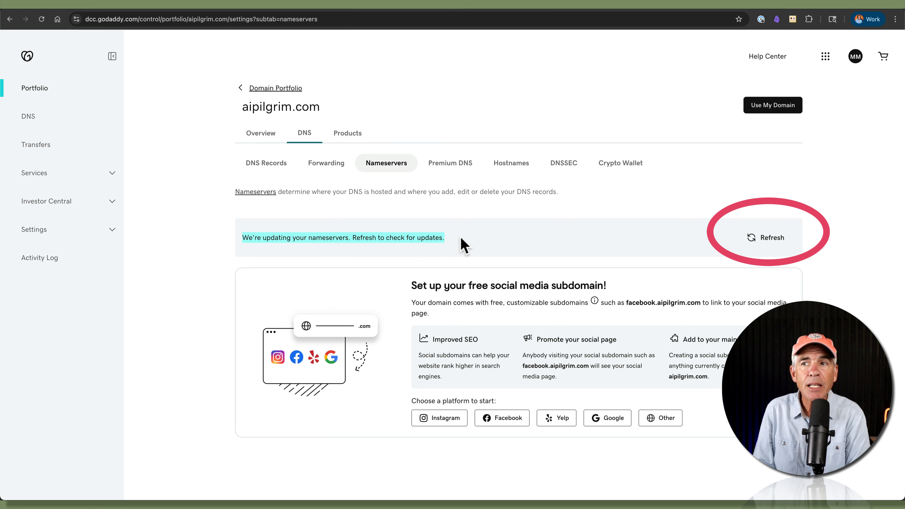
left_click(379, 243)
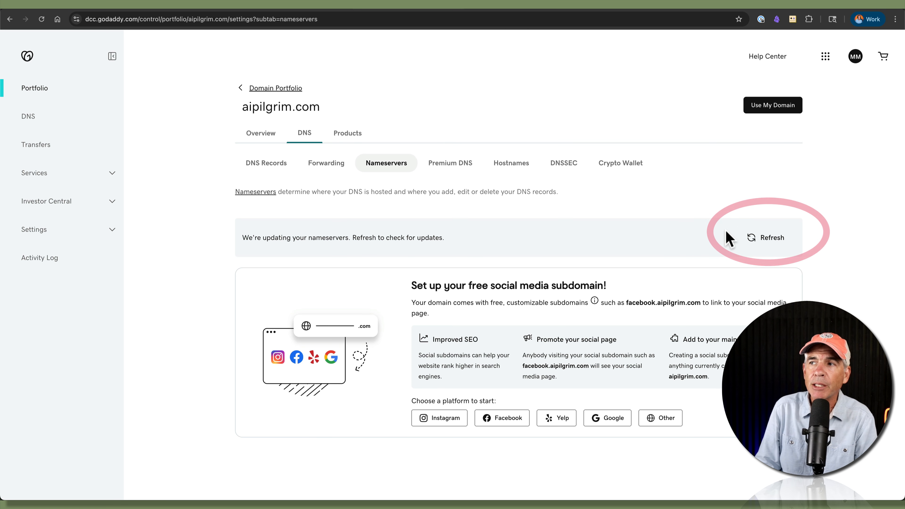
left_click(766, 239)
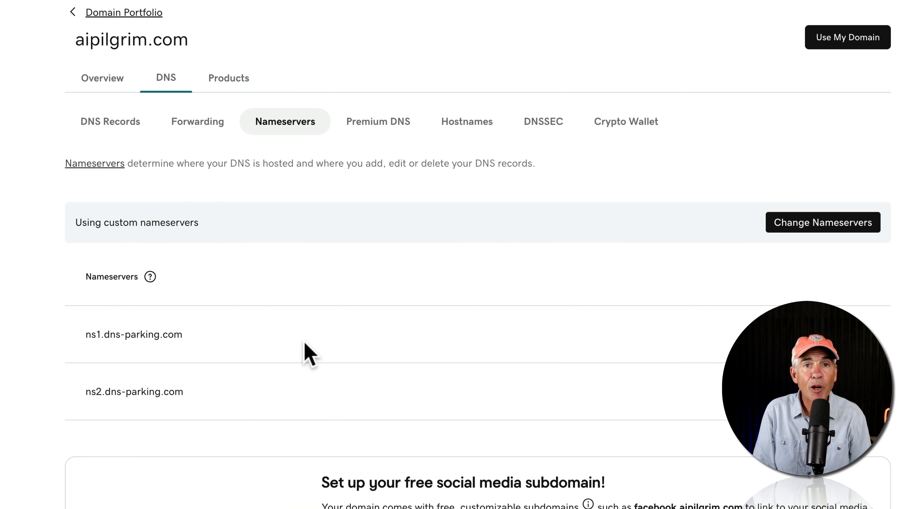
left_click_drag(183, 37, 69, 40)
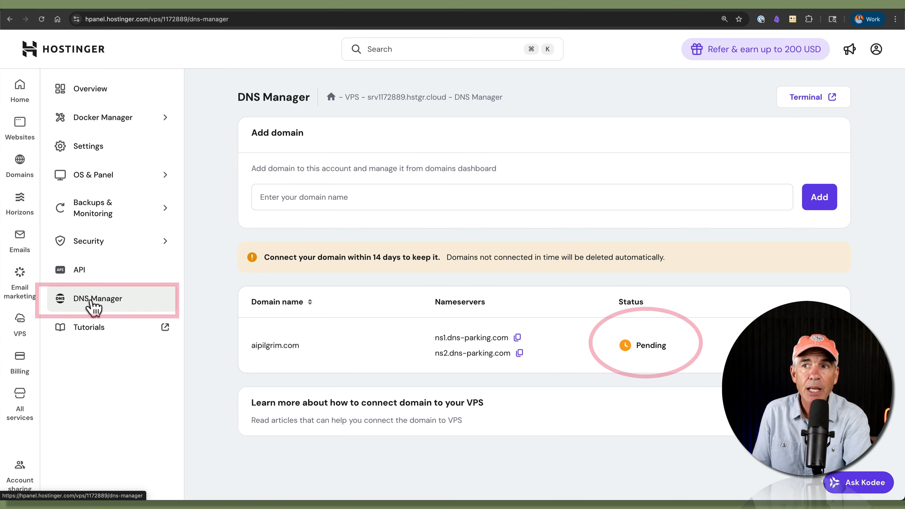
Step: Reload Hostinger's DNS Manager and check that aipilgrim.com now shows Active
key("super")
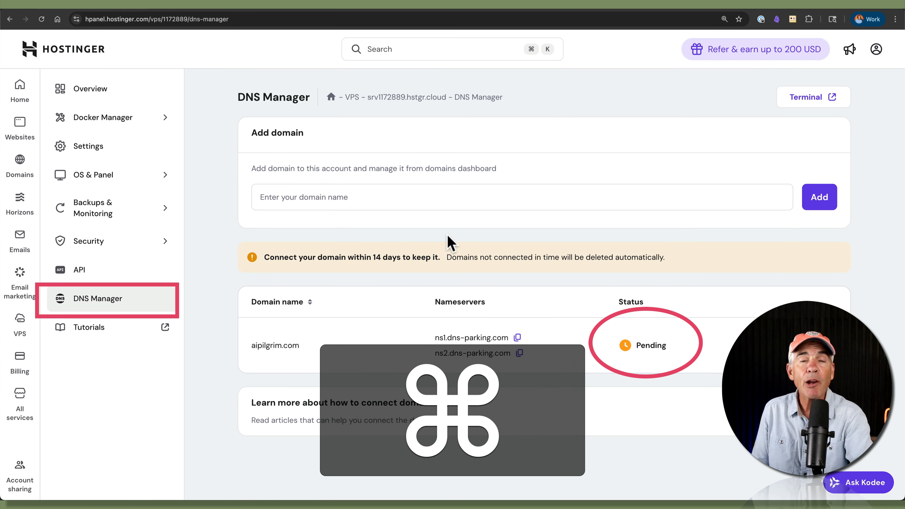
key("super+r")
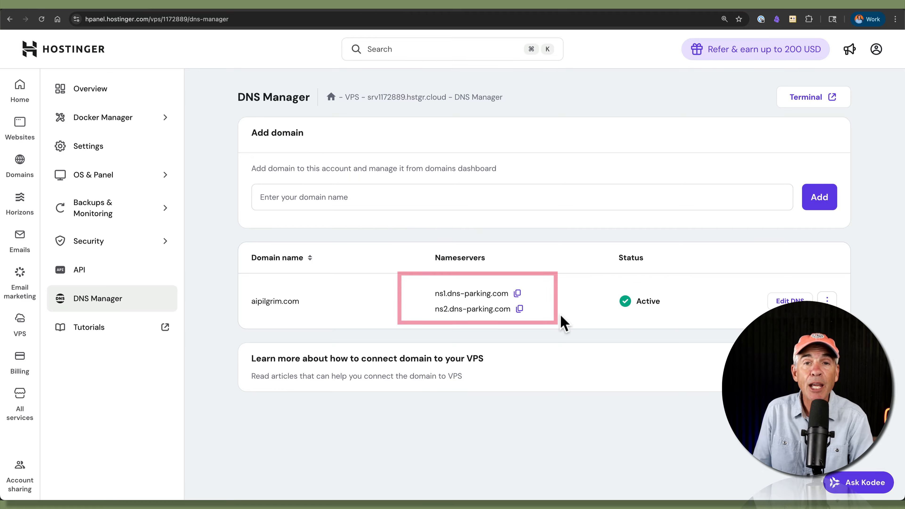
left_click_drag(324, 308, 252, 309)
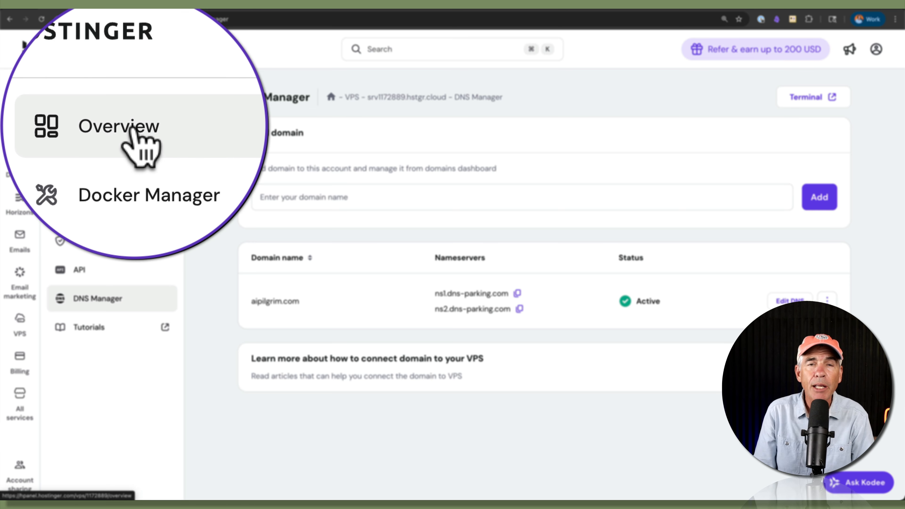
Step: Copy the VPS IP 72.61.74.18 from the Overview's root access details
left_click(96, 92)
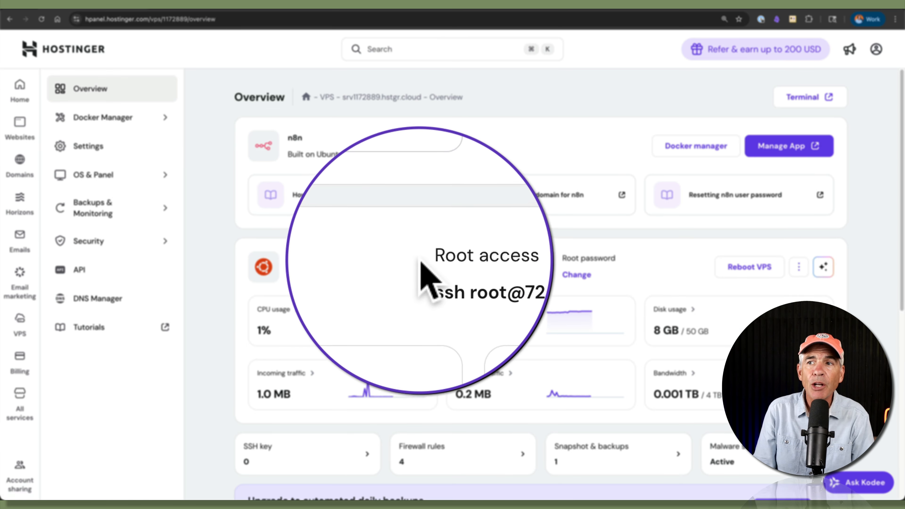
left_click_drag(423, 259, 469, 257)
left_click_drag(465, 274, 502, 274)
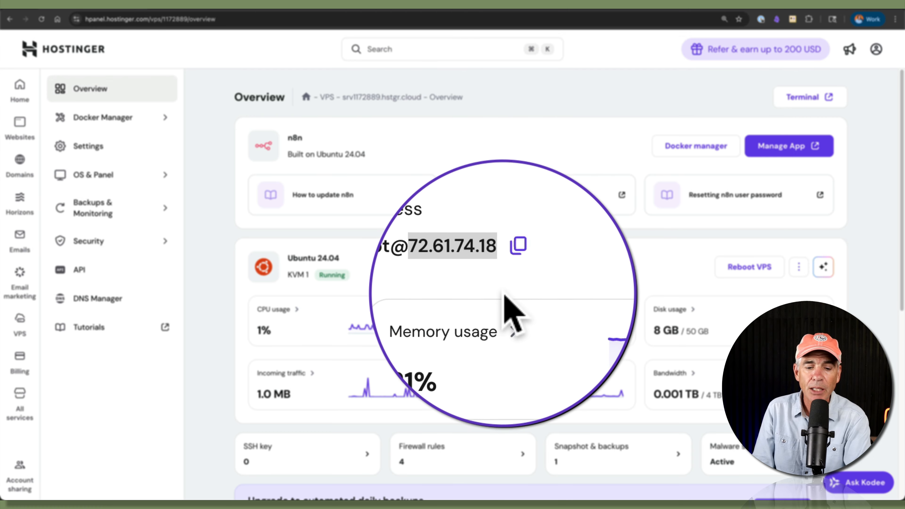
key("super+c")
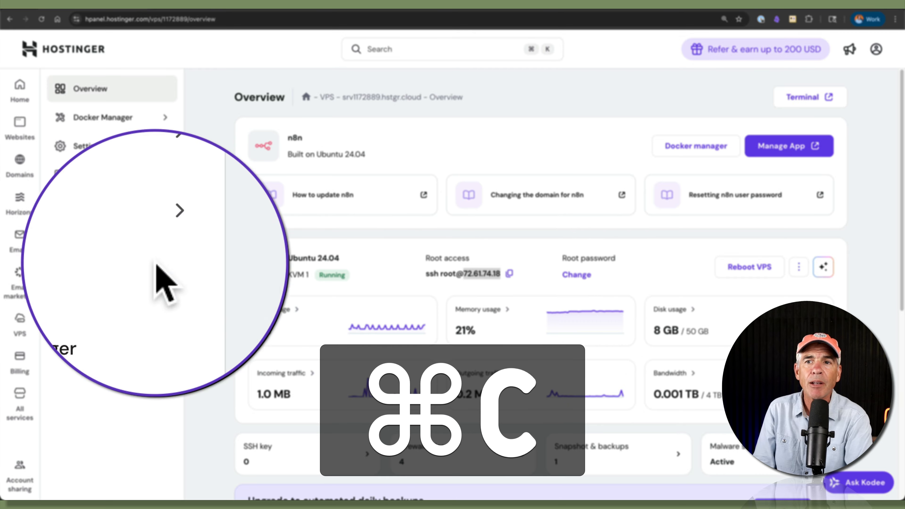
Step: Open the DNS records for aipilgrim.com from the DNS Manager
left_click(97, 303)
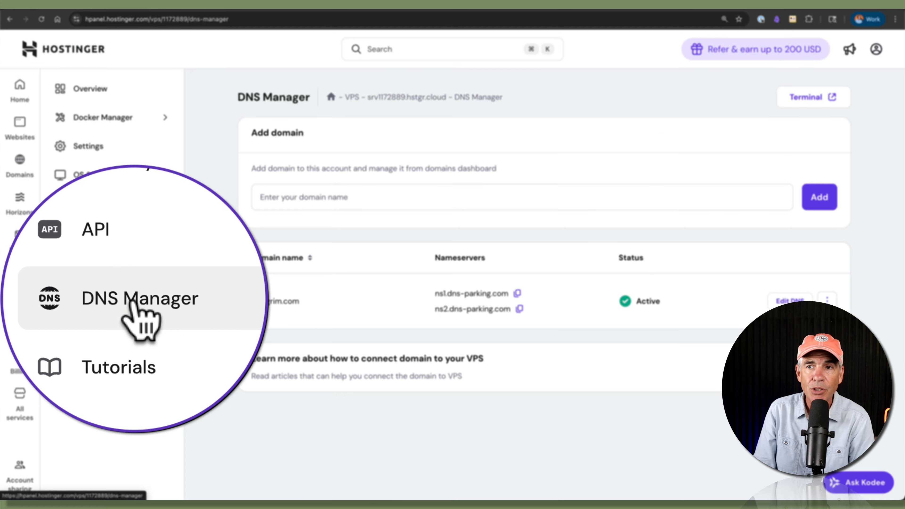
left_click_drag(300, 301, 252, 304)
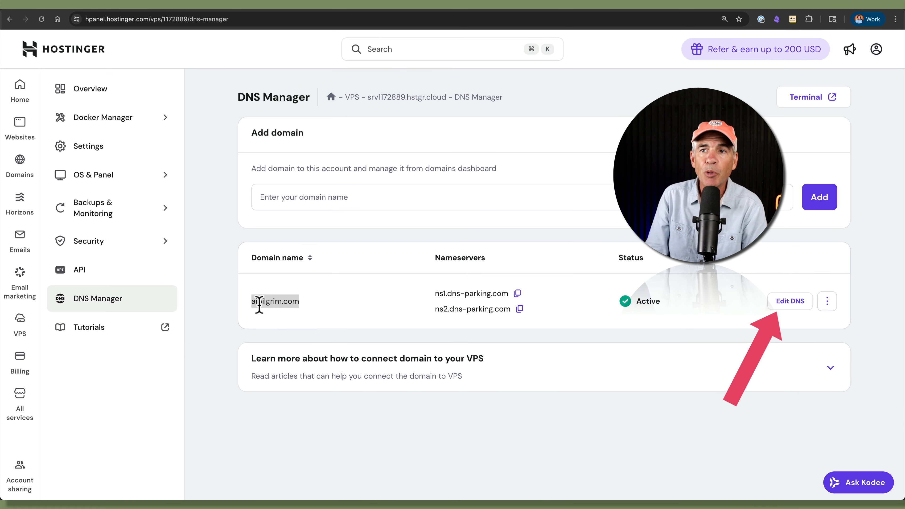
left_click(360, 310)
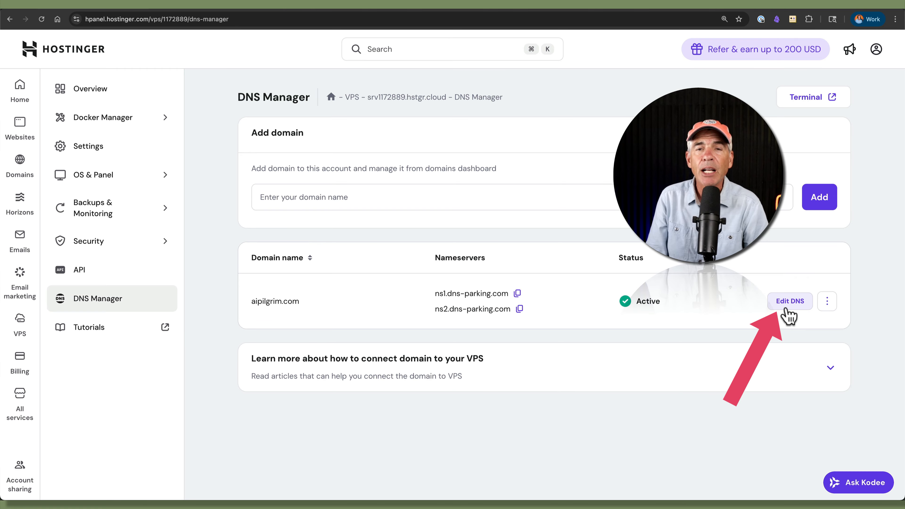
left_click(790, 301)
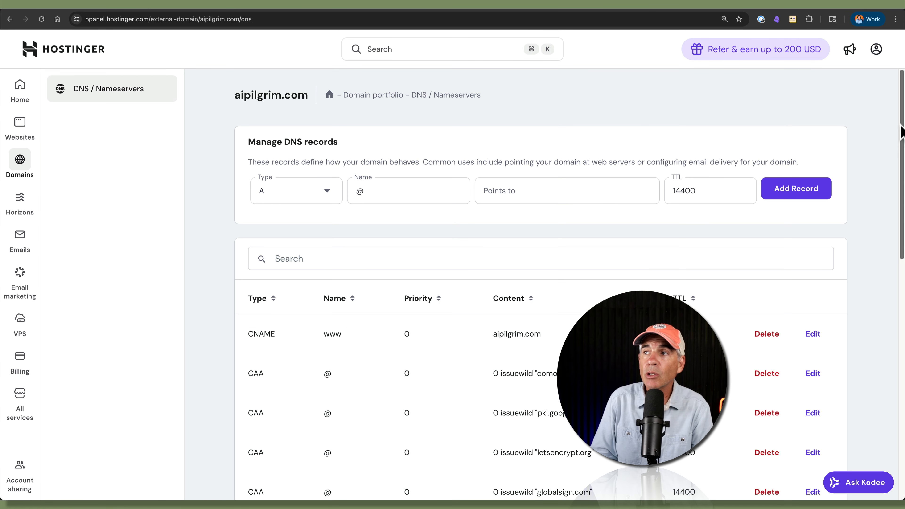
Step: Change the root @ A record from 84.32.84.32 to 72.61.74.18 with TTL 300
scroll(897, 171, "down", 4)
left_click_drag(897, 193, 904, 385)
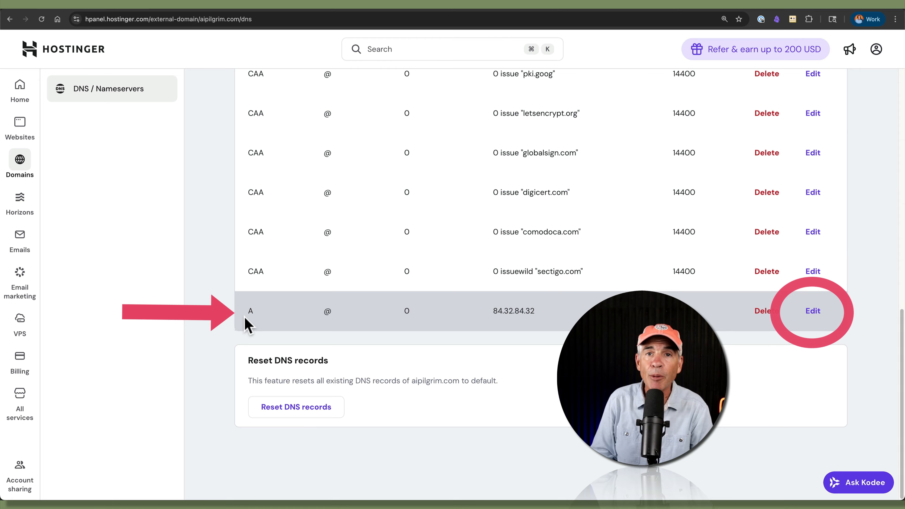
left_click(813, 311)
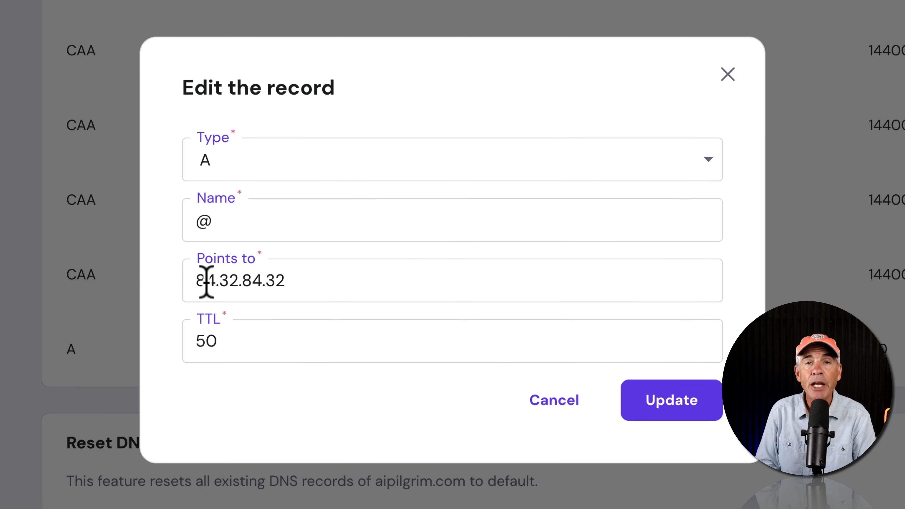
left_click_drag(318, 277, 187, 277)
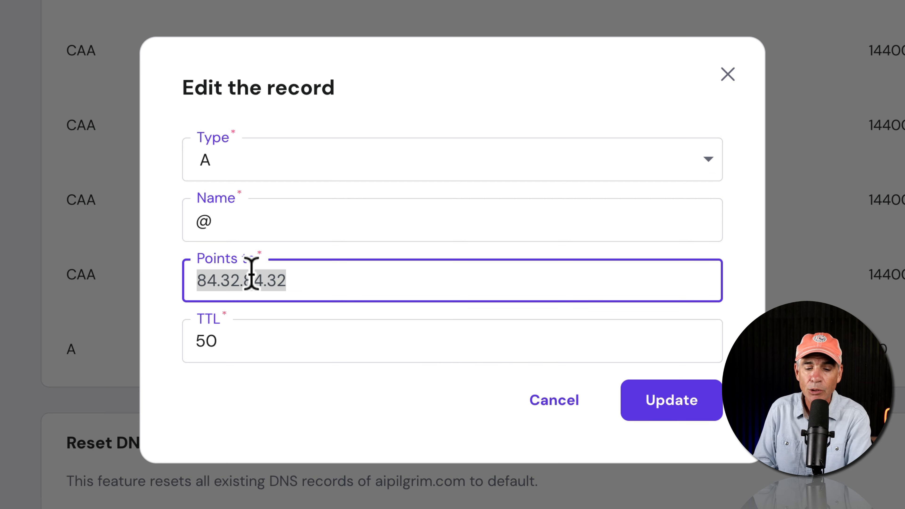
type("72.61.74.18")
left_click(249, 322)
left_click_drag(234, 340, 188, 343)
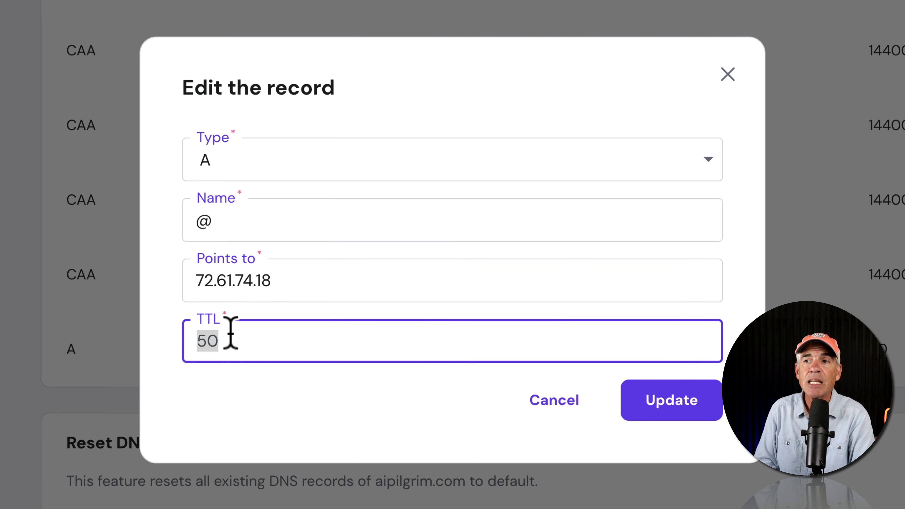
type("300")
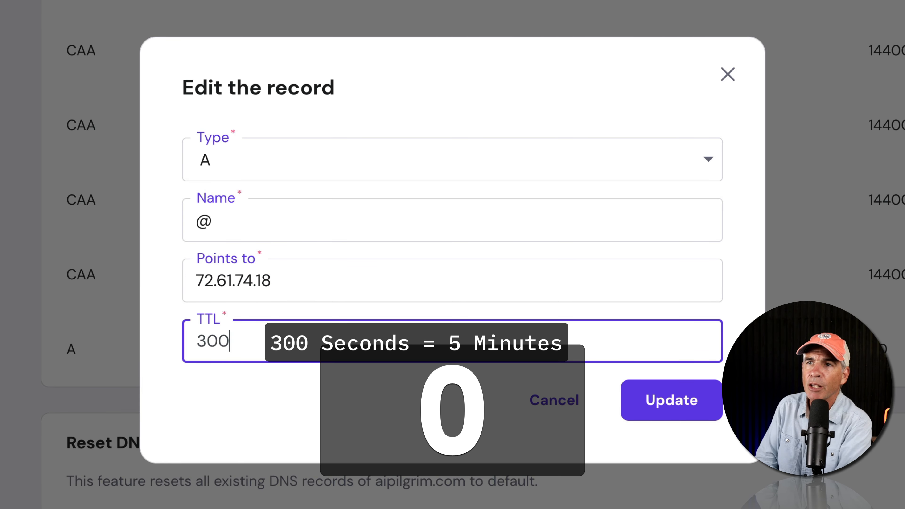
left_click(244, 390)
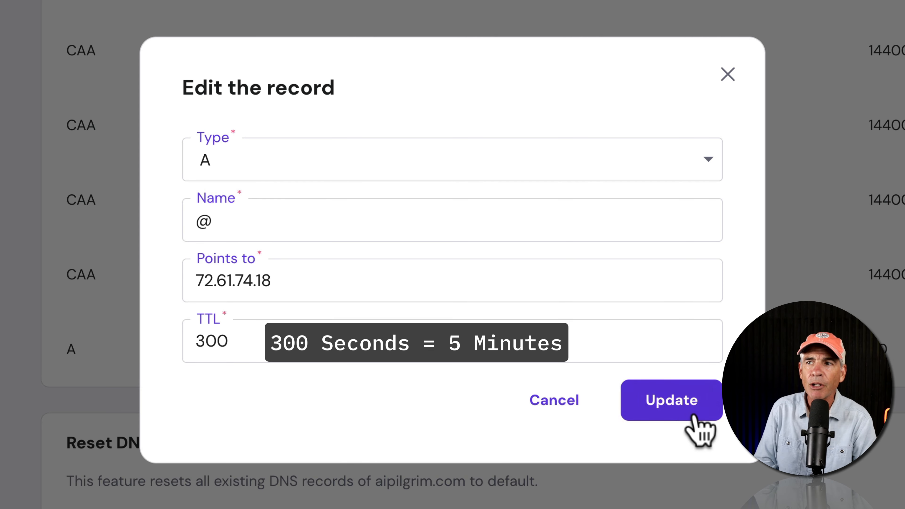
left_click(696, 399)
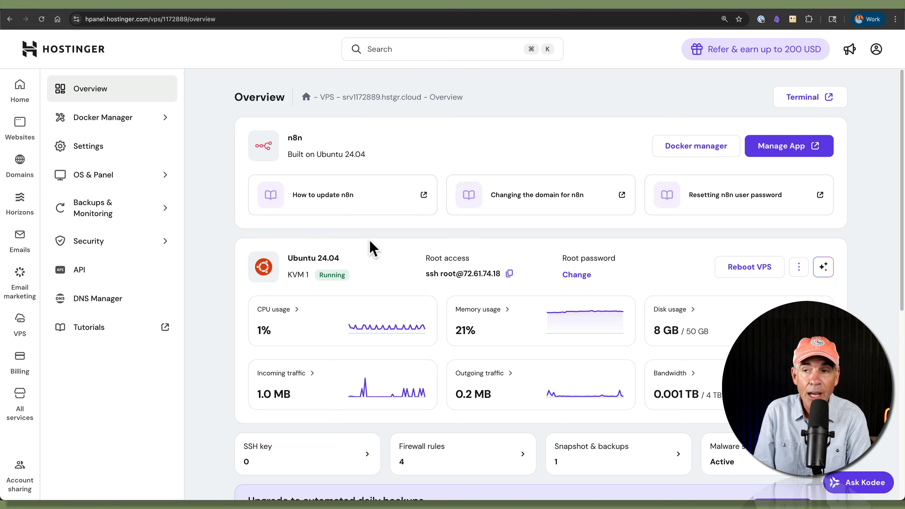
Step: Select the VPS IP 72.61.74.18 again and open aipilgrim.com's DNS records
left_click_drag(463, 273, 502, 281)
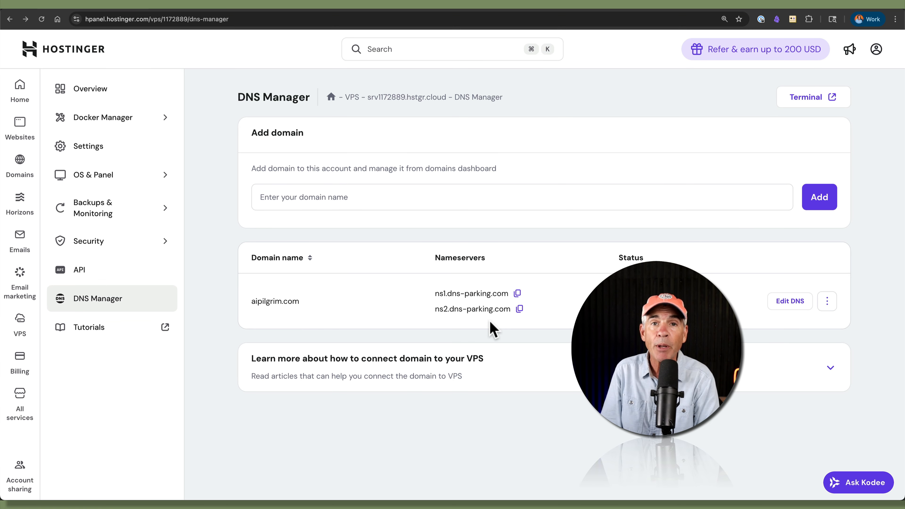
left_click(828, 305)
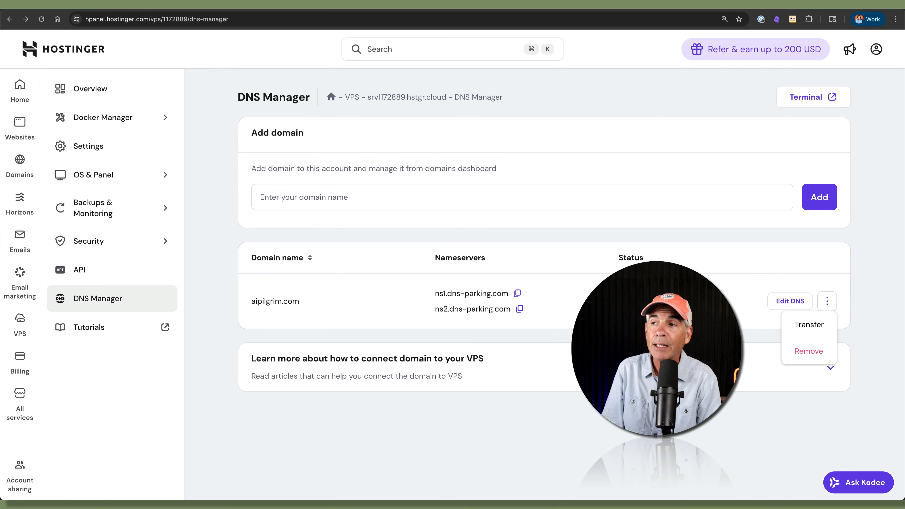
left_click(731, 335)
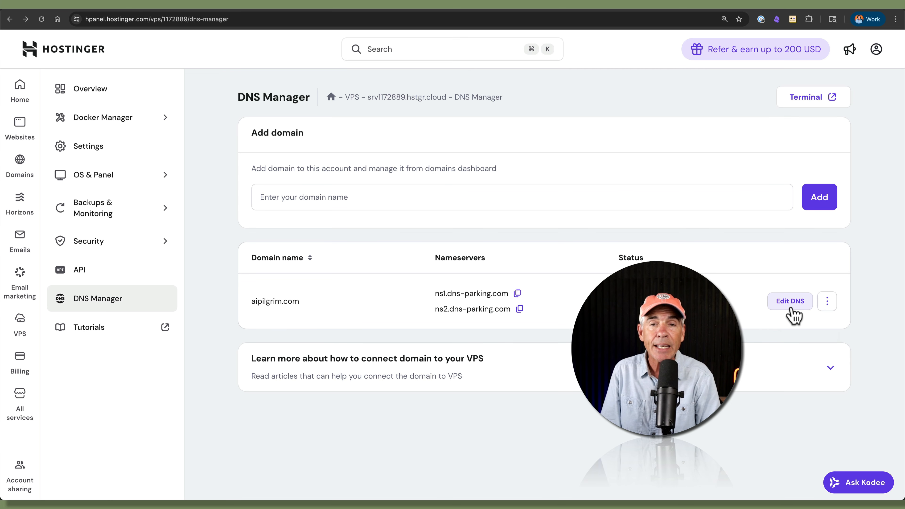
left_click(791, 301)
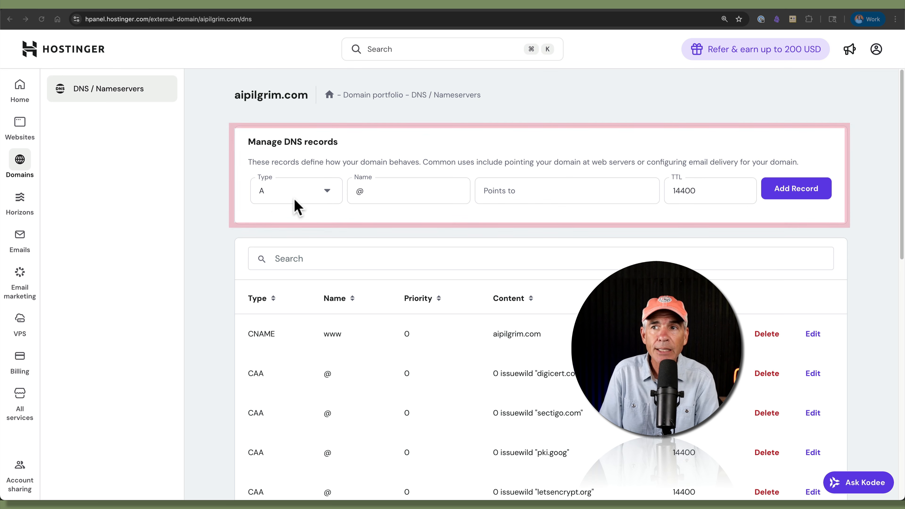
Step: Add and confirm an A record named flow pointing to 72.61.74.18
left_click(326, 193)
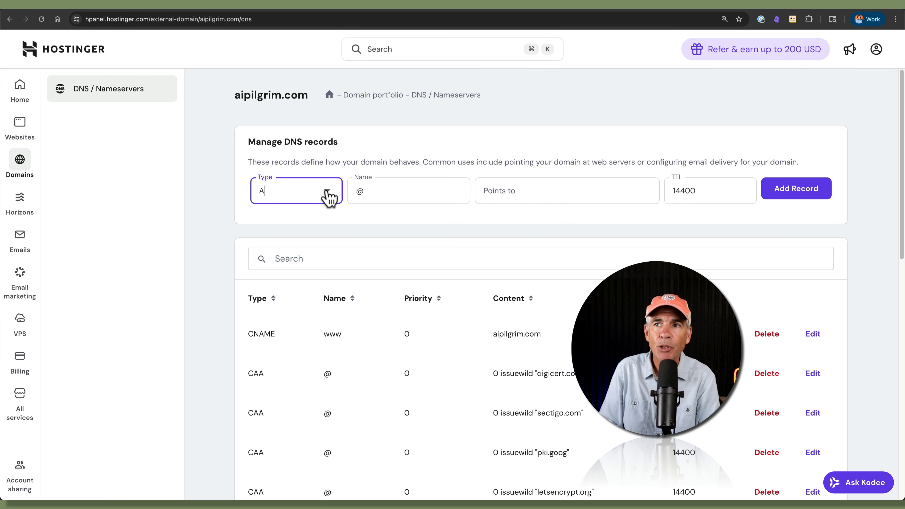
left_click(326, 195)
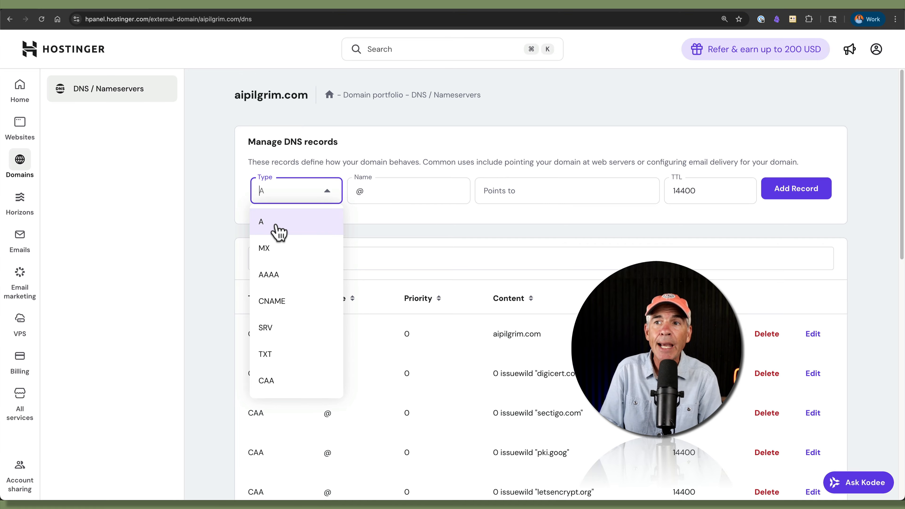
left_click(279, 232)
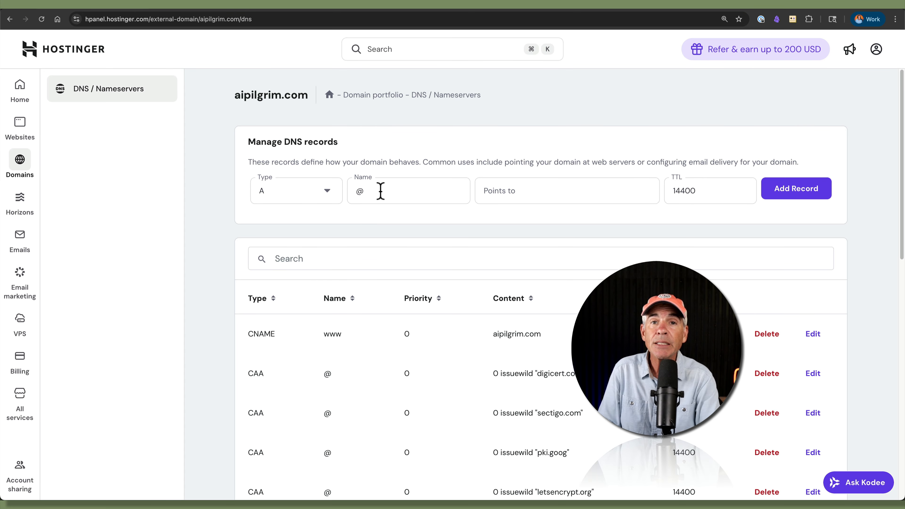
left_click_drag(366, 192, 355, 191)
type("n8")
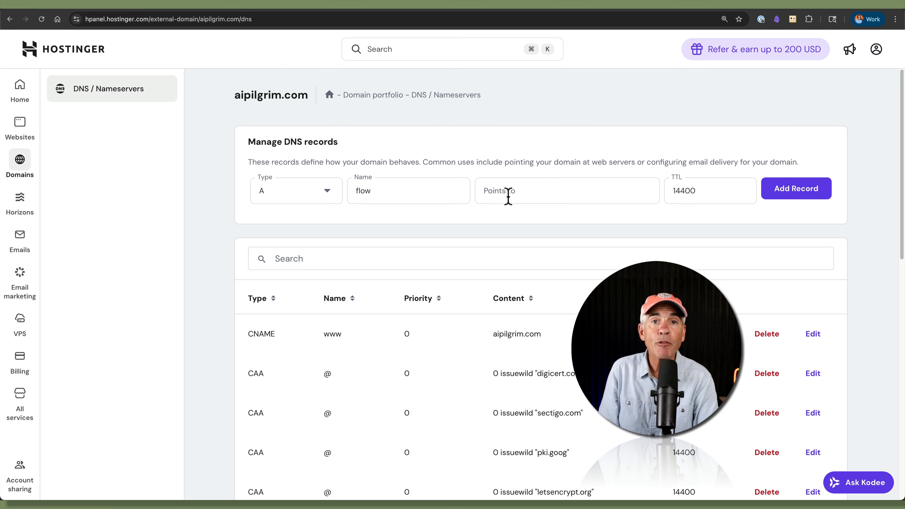
left_click(508, 196)
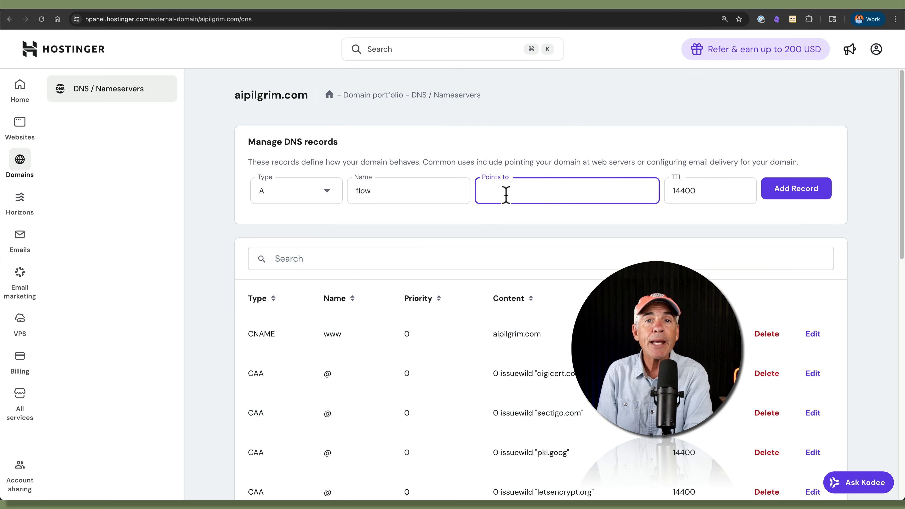
type("72.61.74.18")
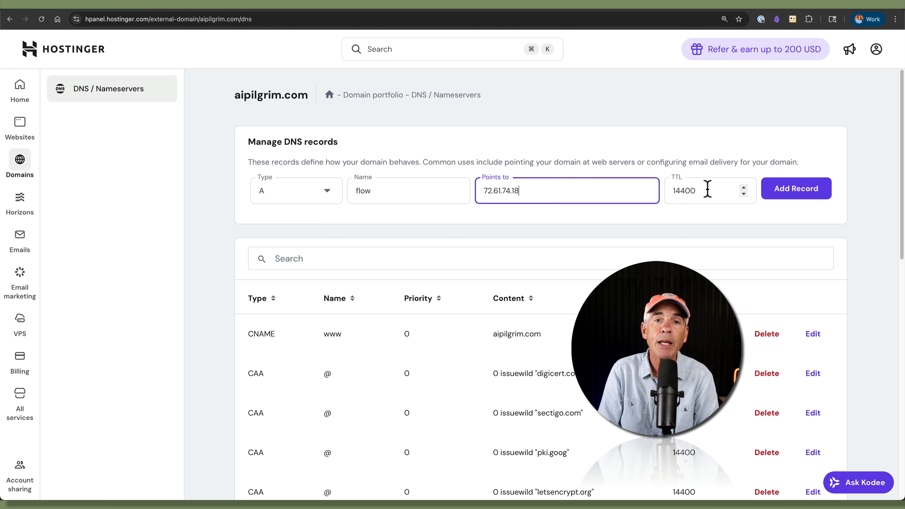
left_click(824, 197)
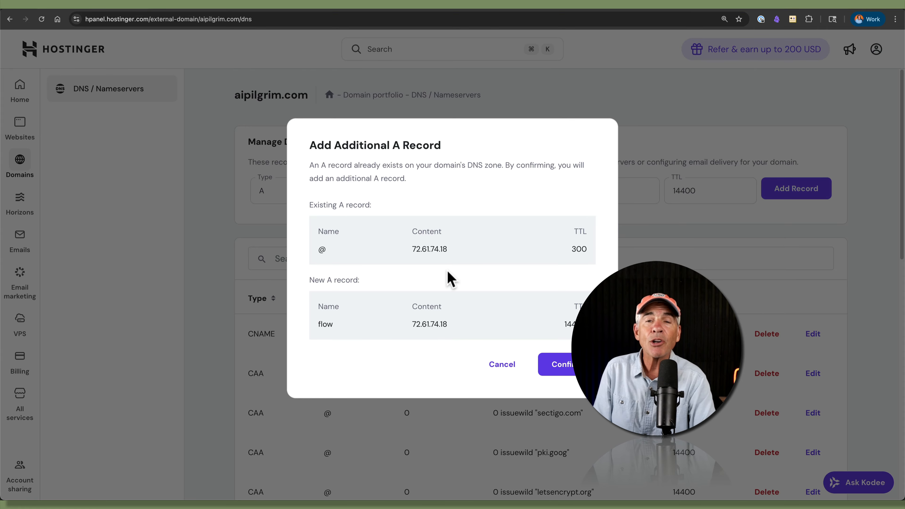
left_click(558, 369)
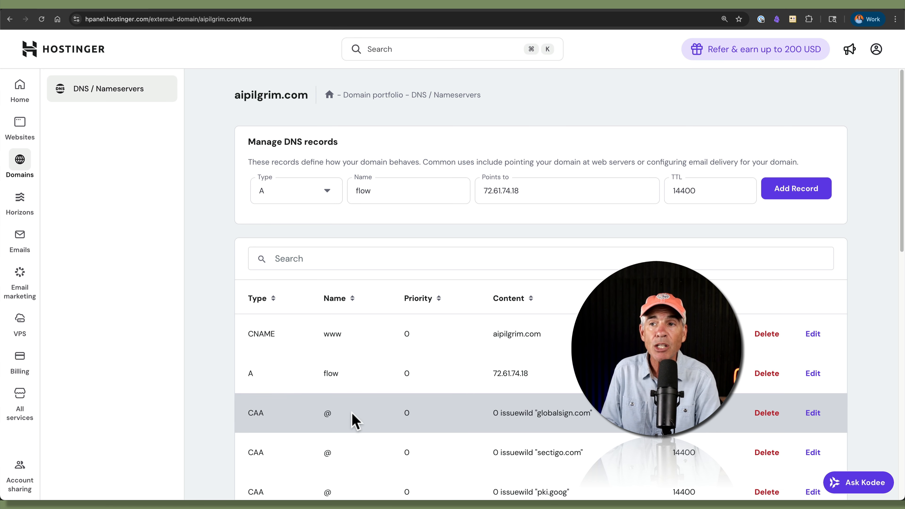
double_click(327, 414)
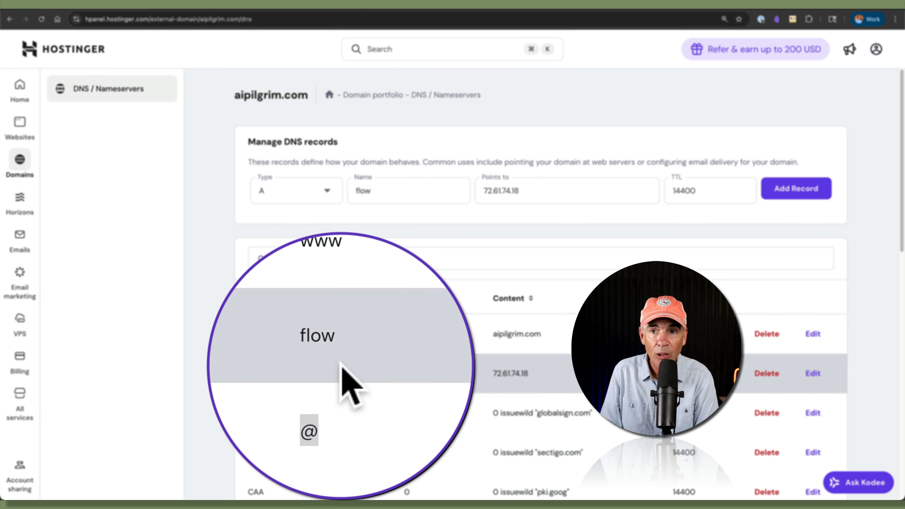
left_click_drag(309, 94, 237, 93)
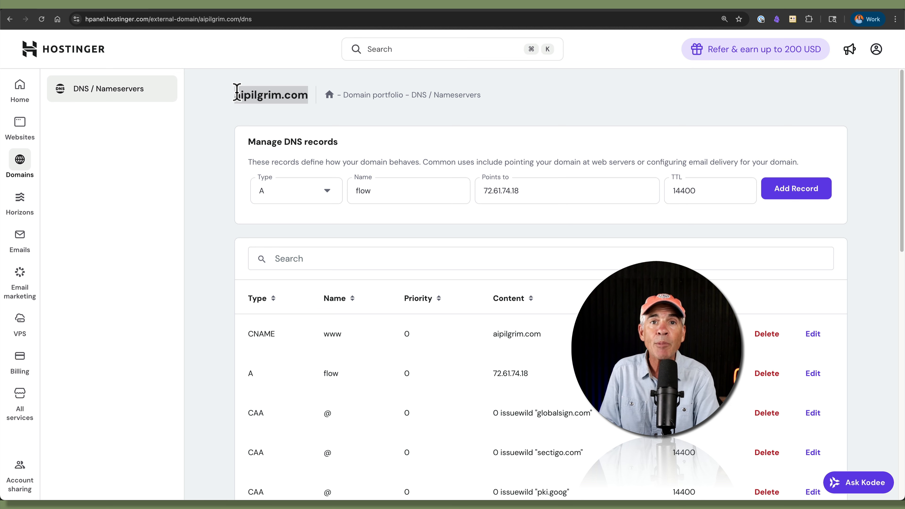
left_click_drag(237, 94, 234, 94)
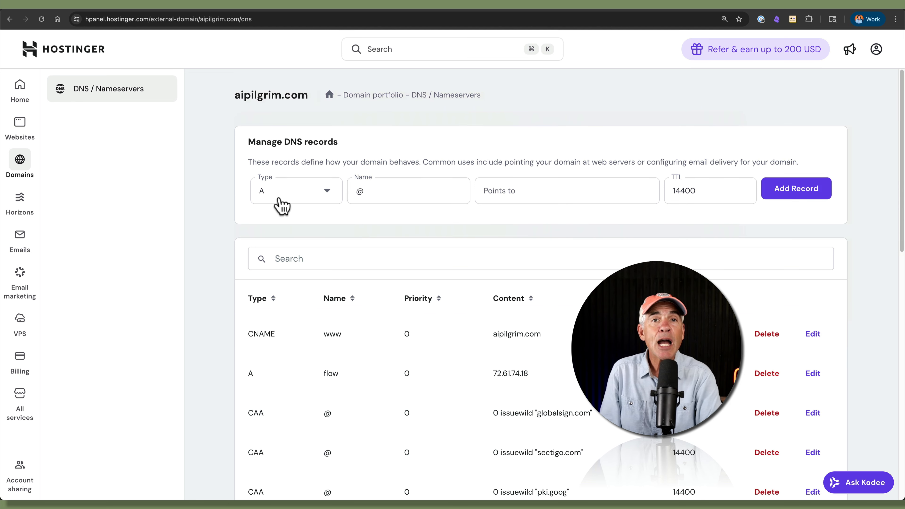
left_click(292, 198)
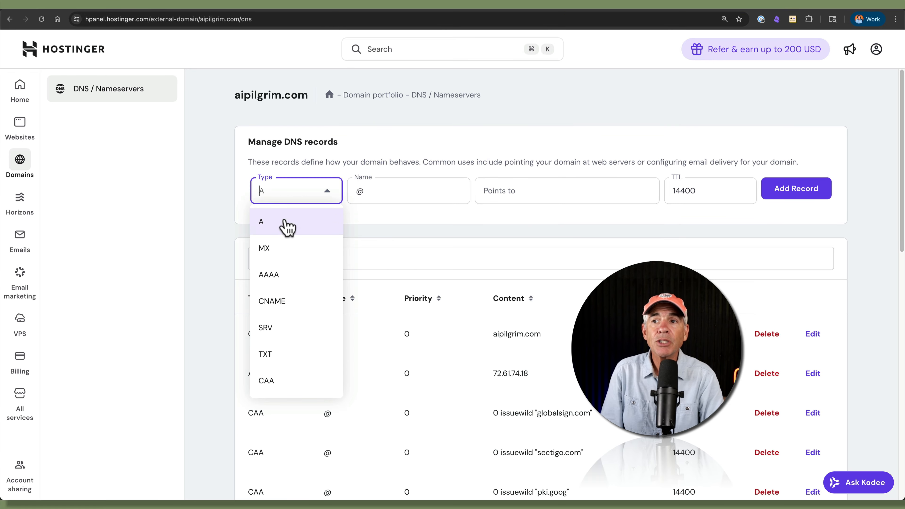
left_click(284, 362)
left_click(360, 190)
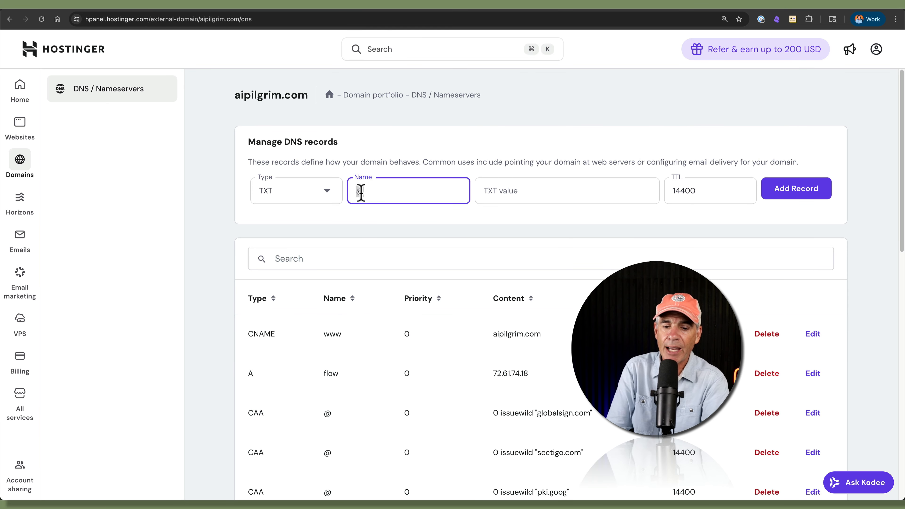
type("a")
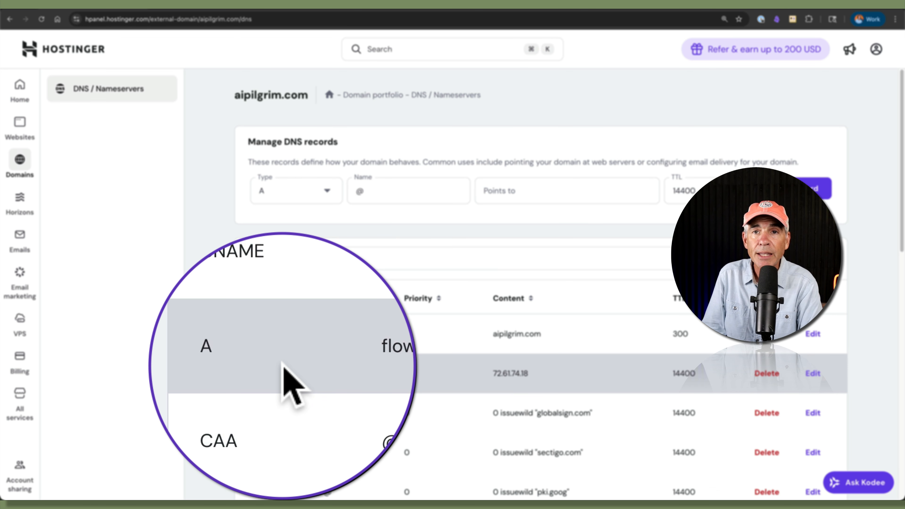
left_click_drag(308, 95, 242, 95)
left_click_drag(243, 125, 233, 127)
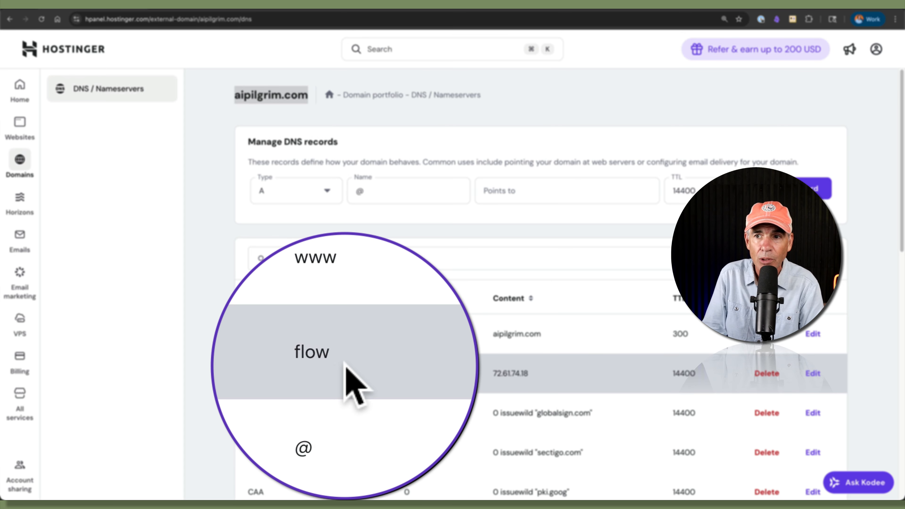
scroll(345, 383, "down", 10)
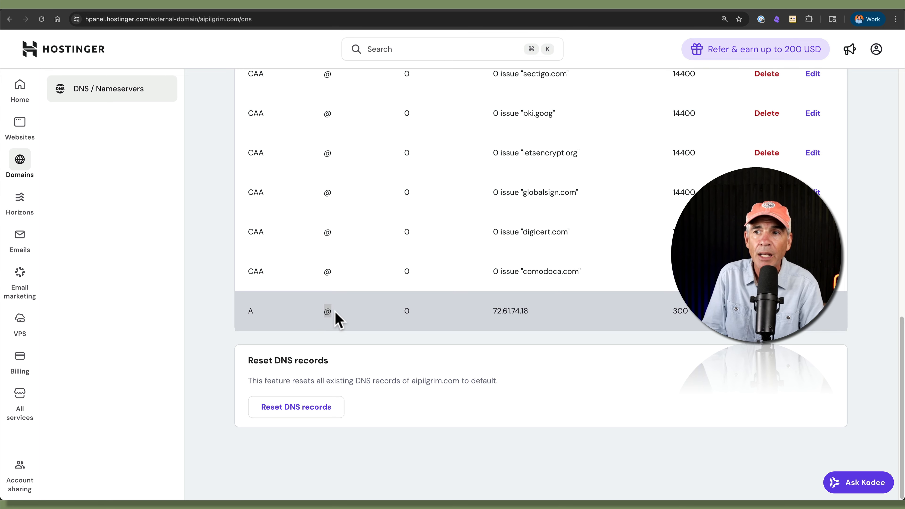
scroll(335, 332, "up", 1)
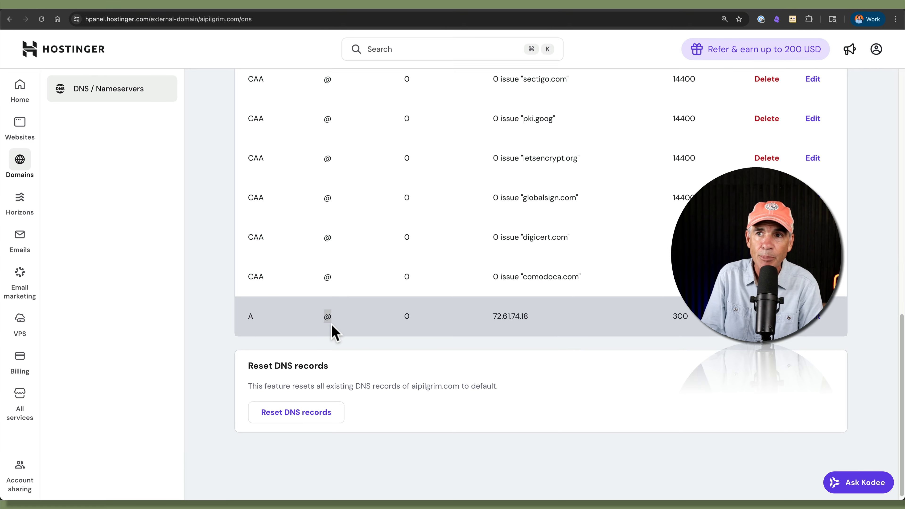
scroll(335, 331, "up", 15)
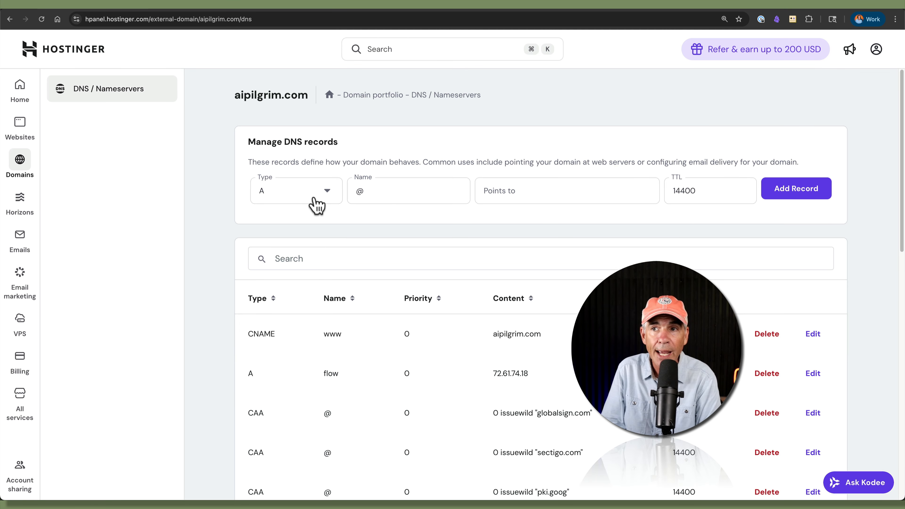
Step: Try adding an @ A record to 72.61.74.18, which already exists, then retype the name
double_click(384, 191)
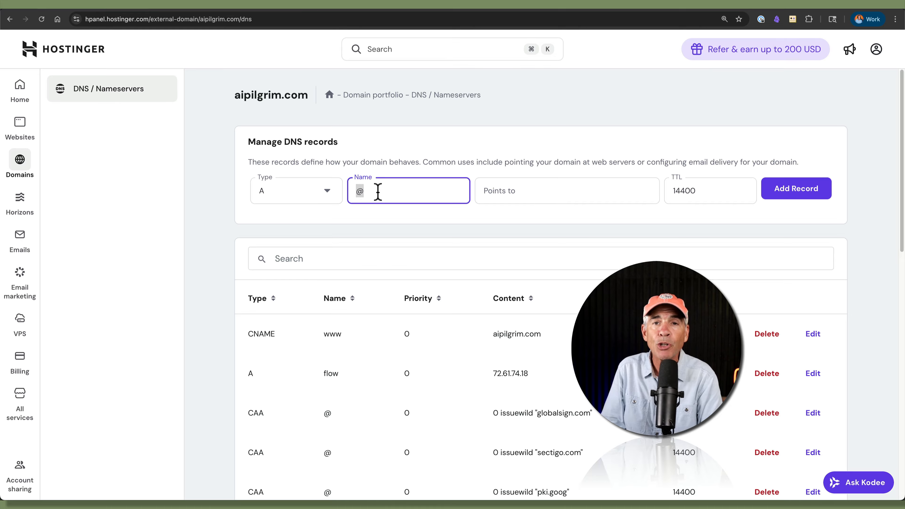
left_click_drag(308, 94, 234, 96)
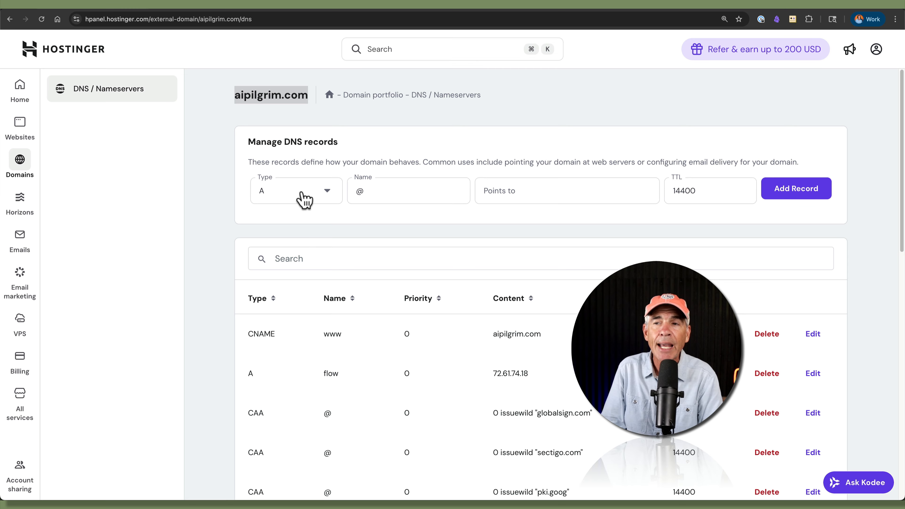
left_click(368, 191)
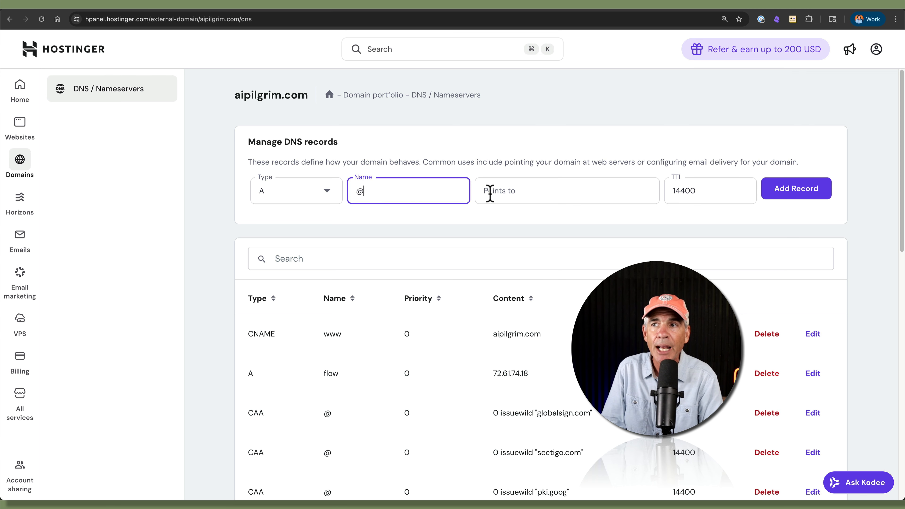
left_click(500, 195)
type("72.61.74.18")
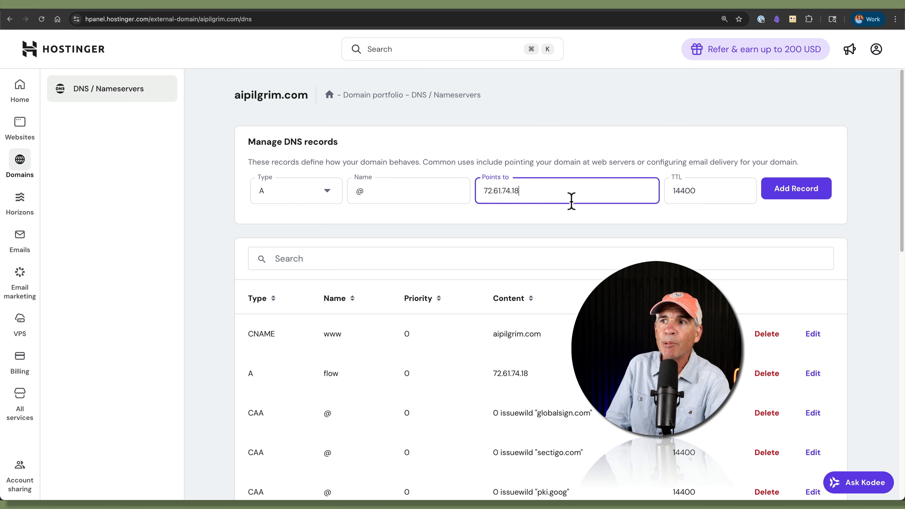
left_click(796, 198)
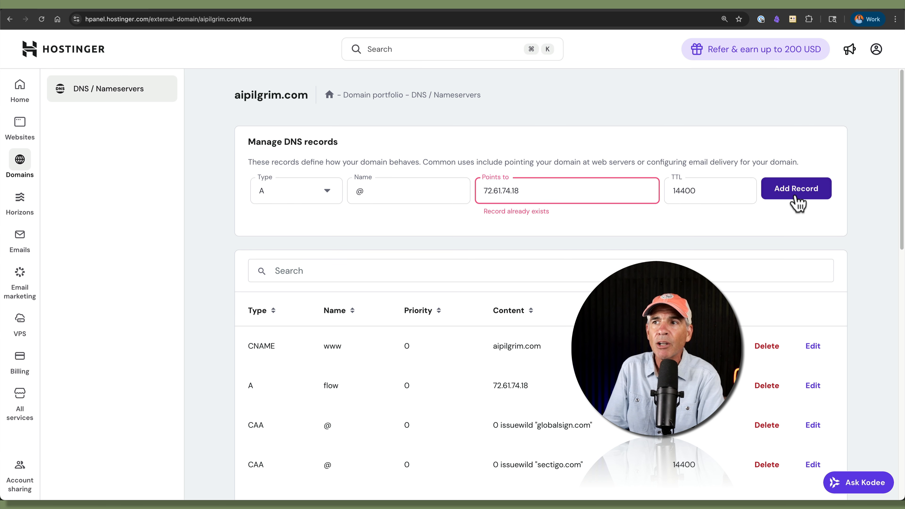
left_click_drag(550, 211, 481, 216)
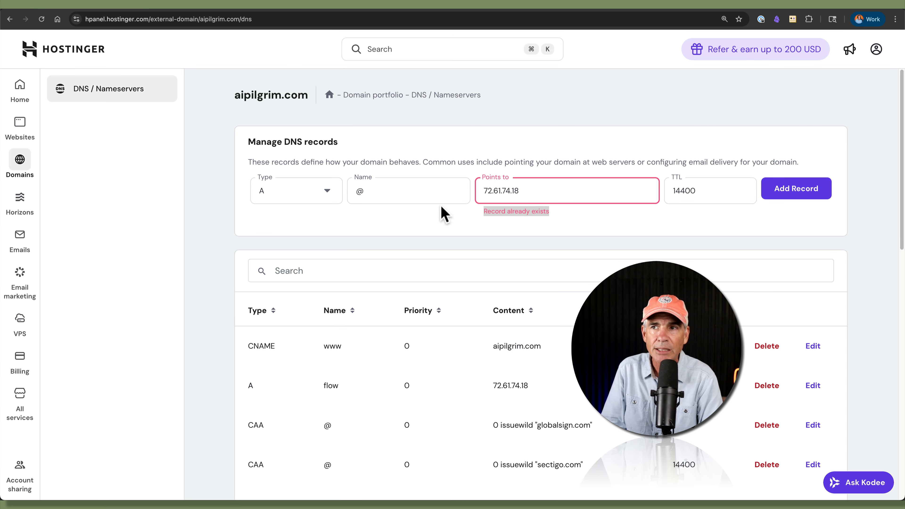
double_click(373, 193)
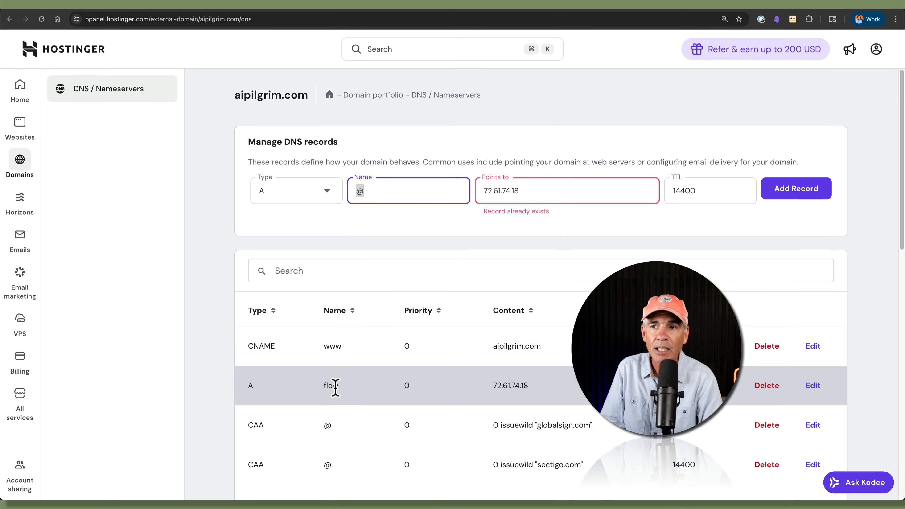
type("flow2")
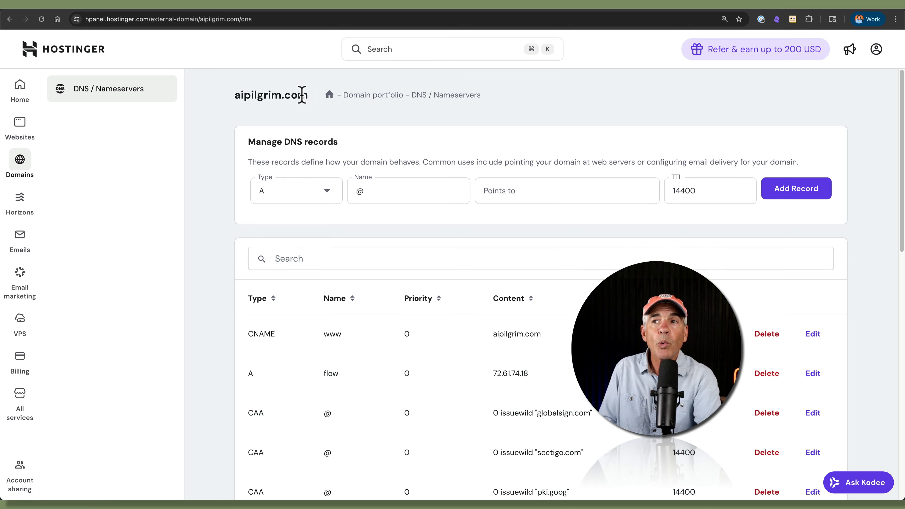
left_click_drag(308, 95, 236, 106)
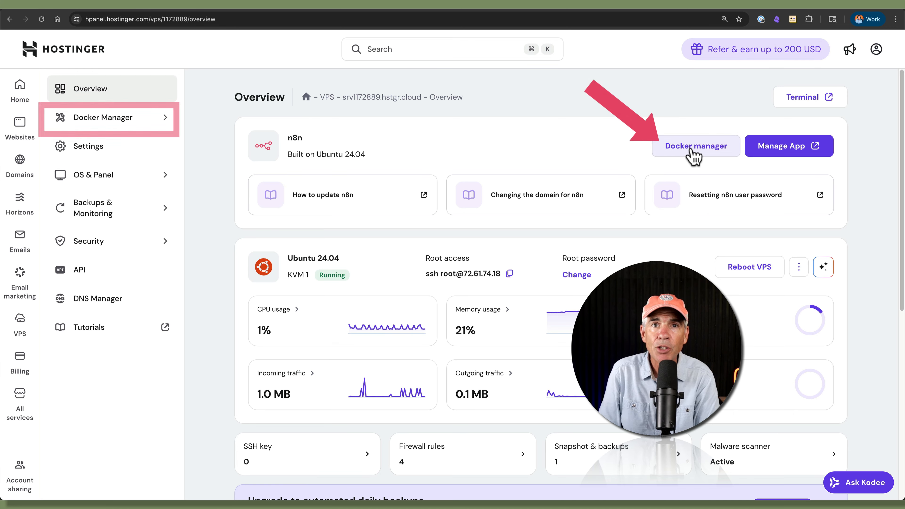
Step: Open Docker Manager > Projects and expand the root project's containers
left_click(100, 123)
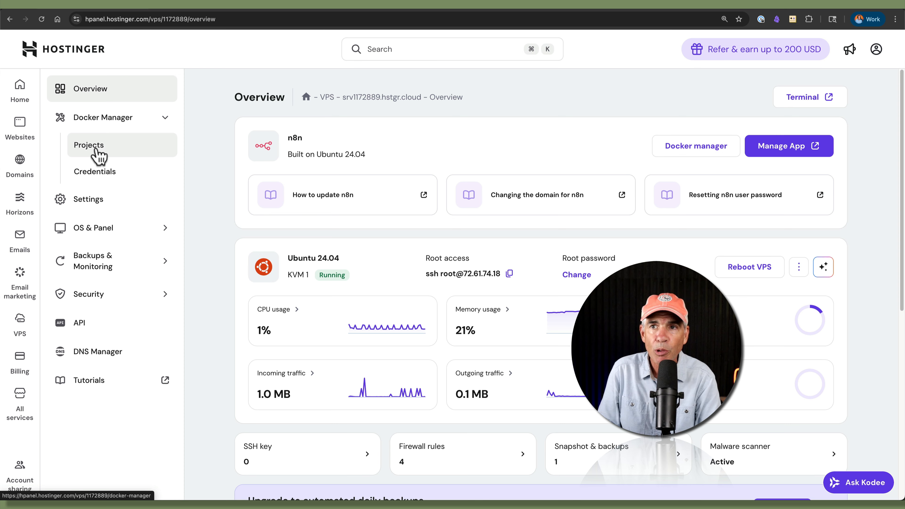
left_click(99, 155)
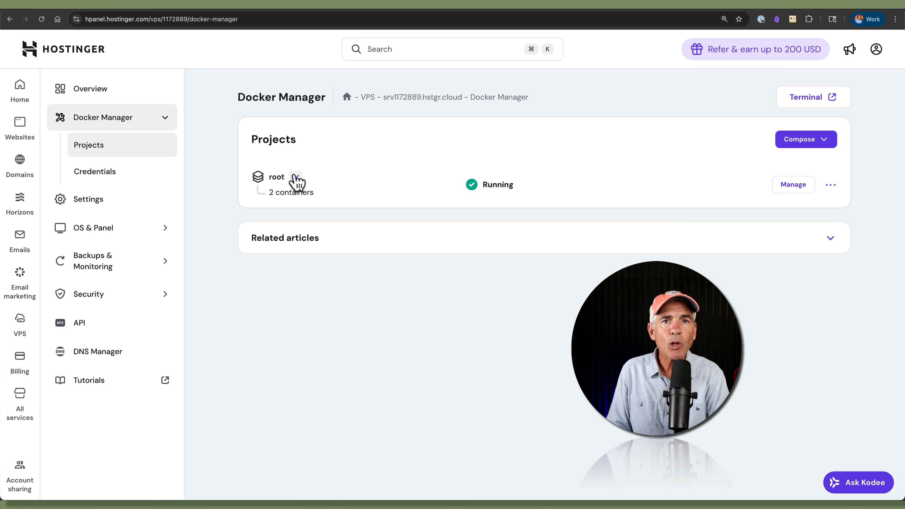
left_click(296, 177)
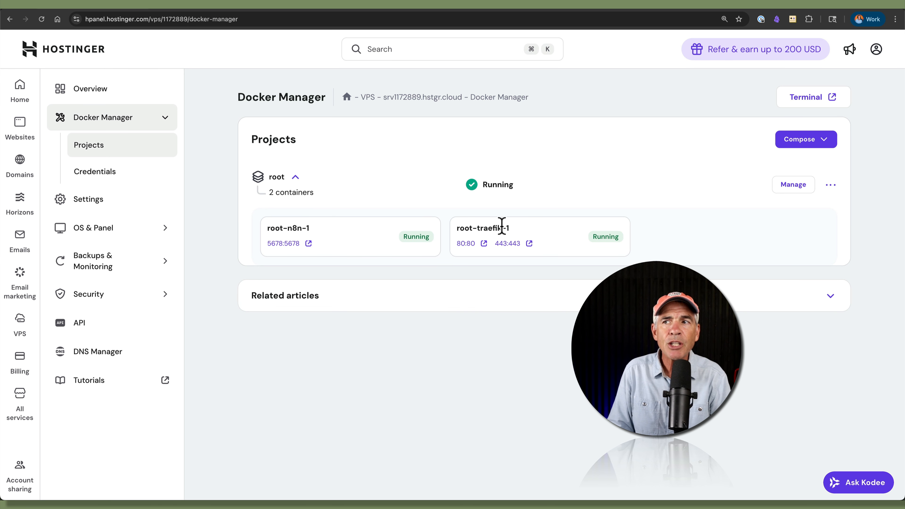
Step: Highlight the root-n8n-1 and root-traefik-1 container names, leaving the root project expanded
left_click_drag(309, 228, 293, 229)
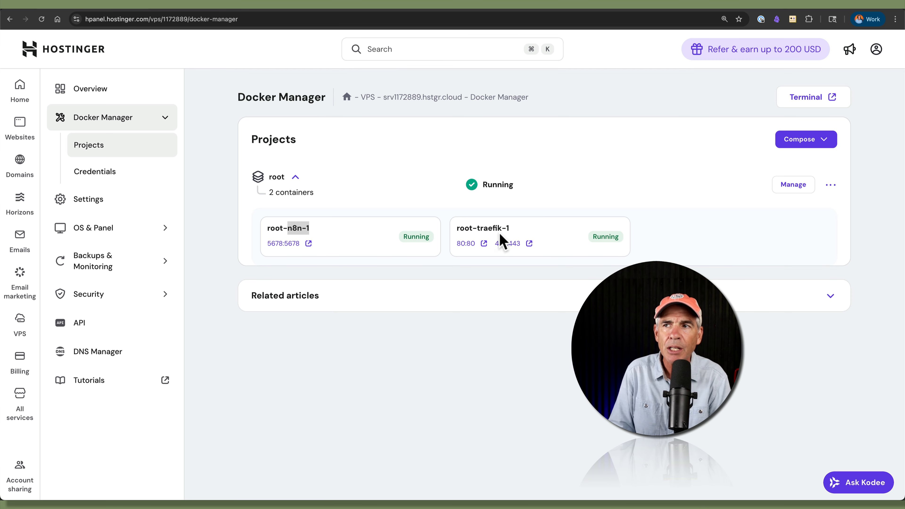
left_click_drag(510, 229, 479, 232)
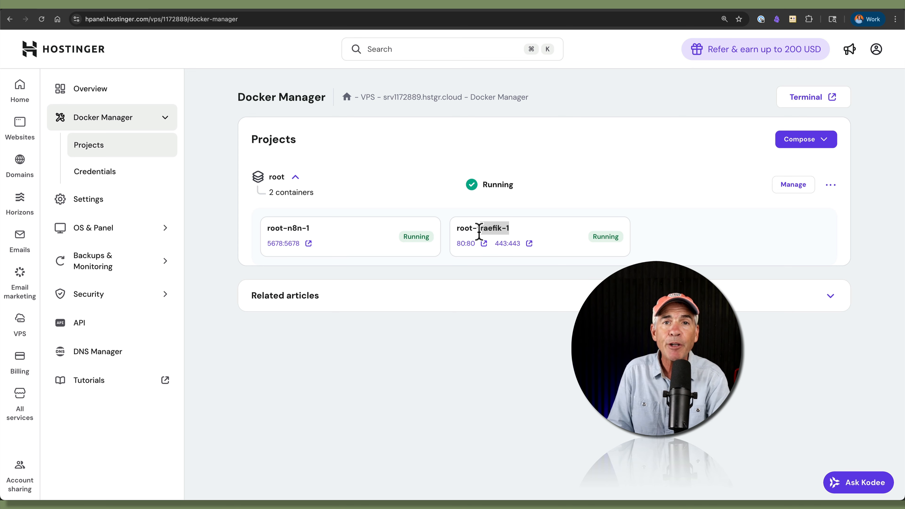
left_click(518, 235)
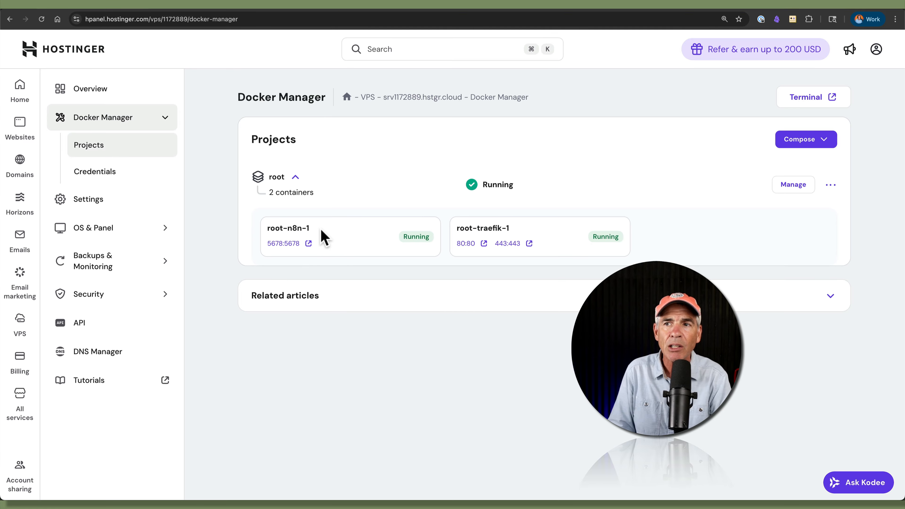
left_click_drag(314, 232, 289, 231)
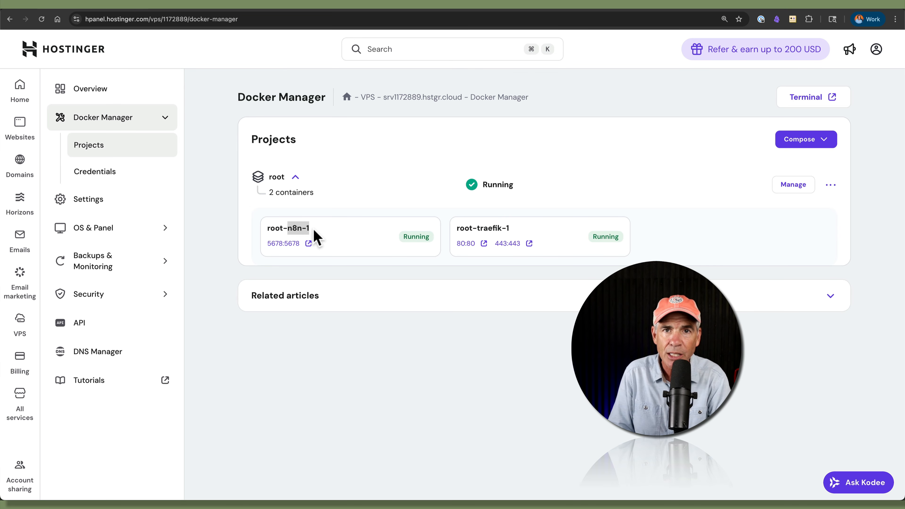
left_click(317, 235)
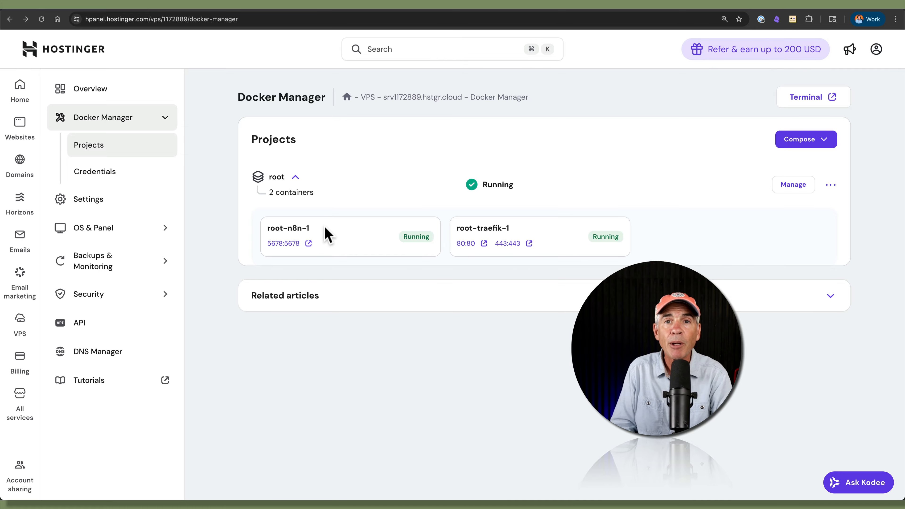
left_click_drag(309, 232, 290, 230)
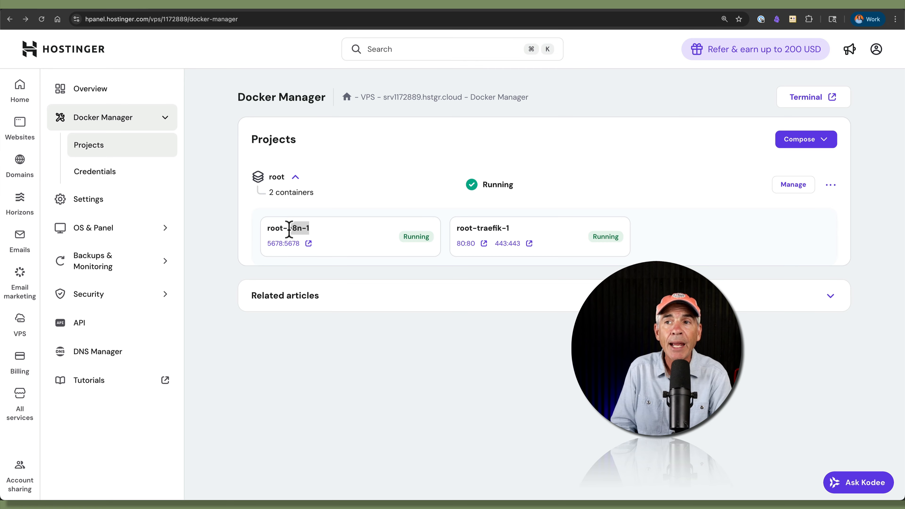
left_click(345, 185)
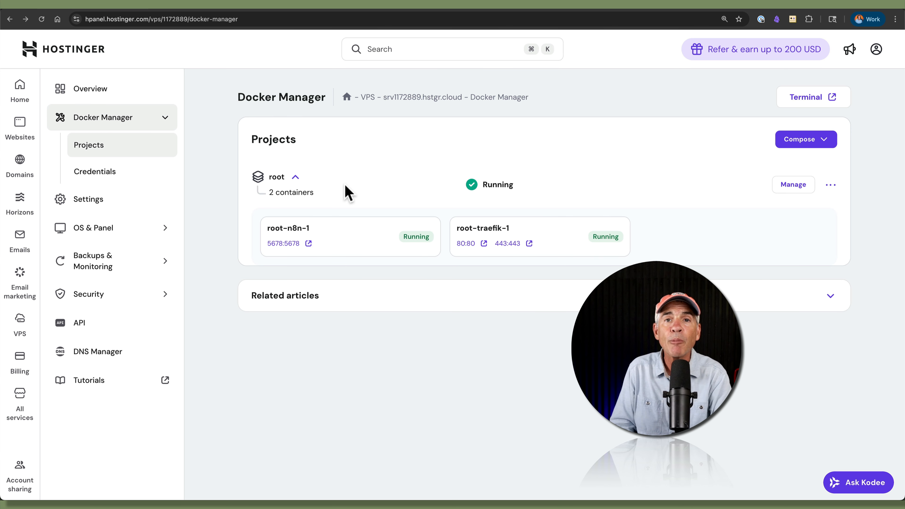
left_click(296, 177)
left_click(295, 177)
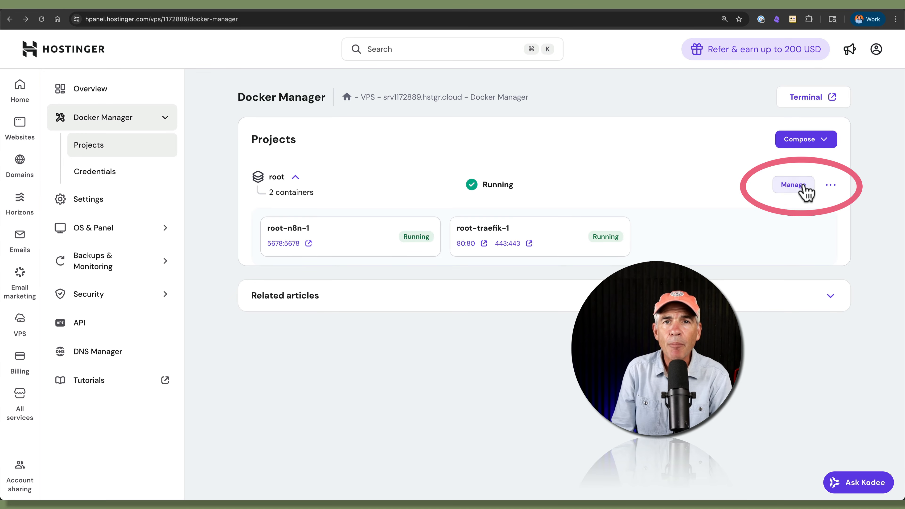
Step: Open the root project's Manage settings and show its compose file in the .yaml editor beside the environment variables
left_click(794, 185)
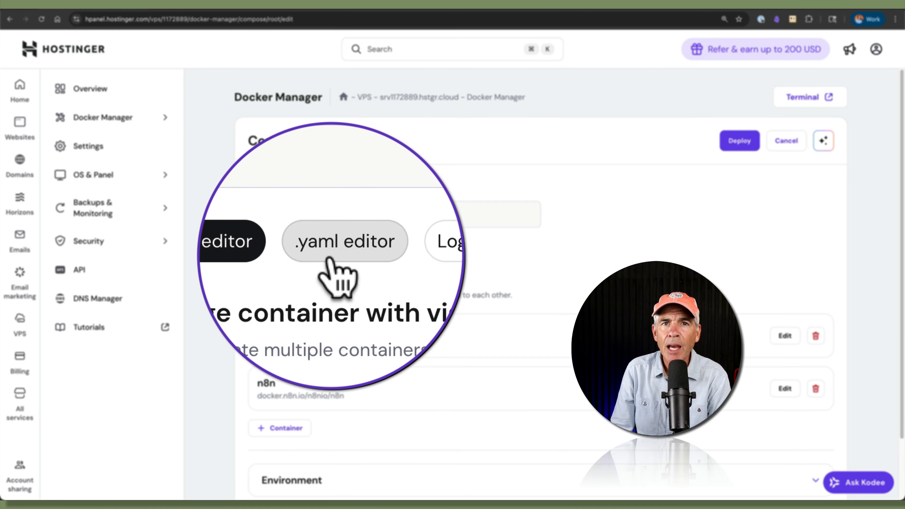
left_click(348, 257)
left_click_drag(292, 153, 351, 154)
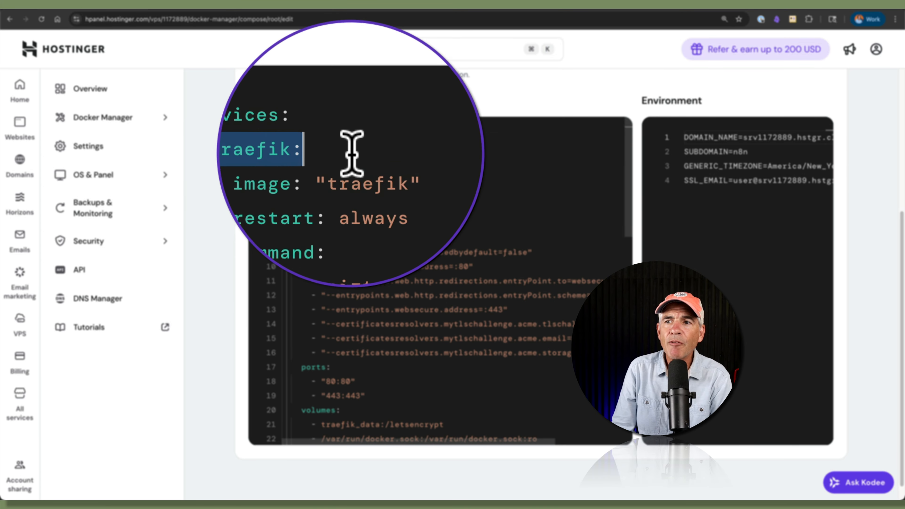
scroll(371, 260, "down", 1)
scroll(371, 260, "down", 1)
left_click_drag(310, 376, 290, 375)
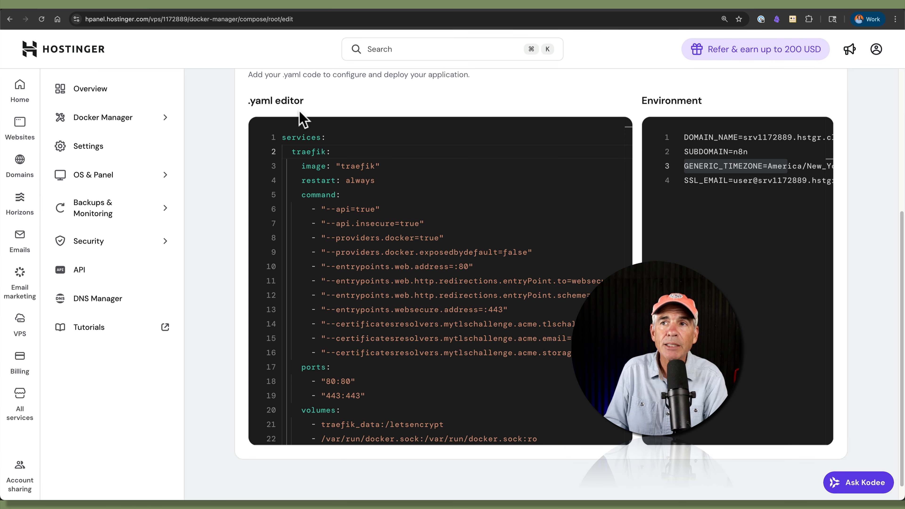
left_click_drag(283, 105, 250, 103)
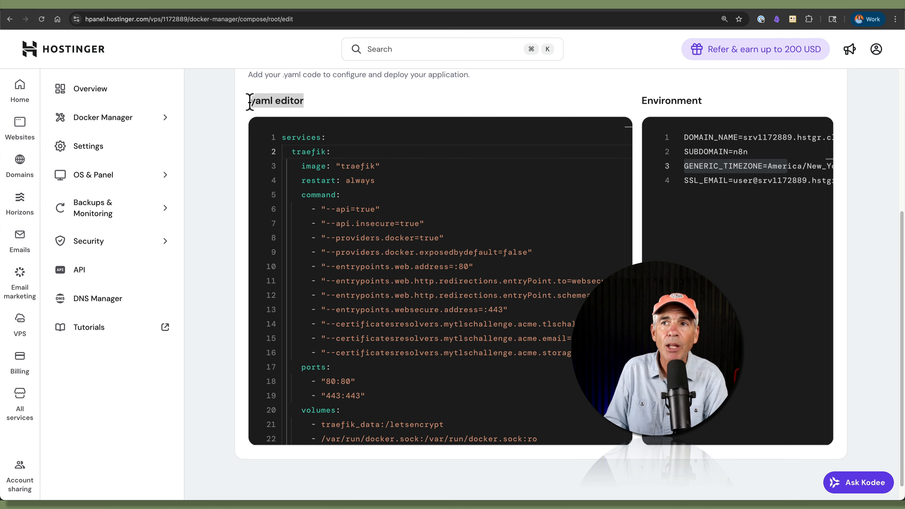
left_click(356, 109)
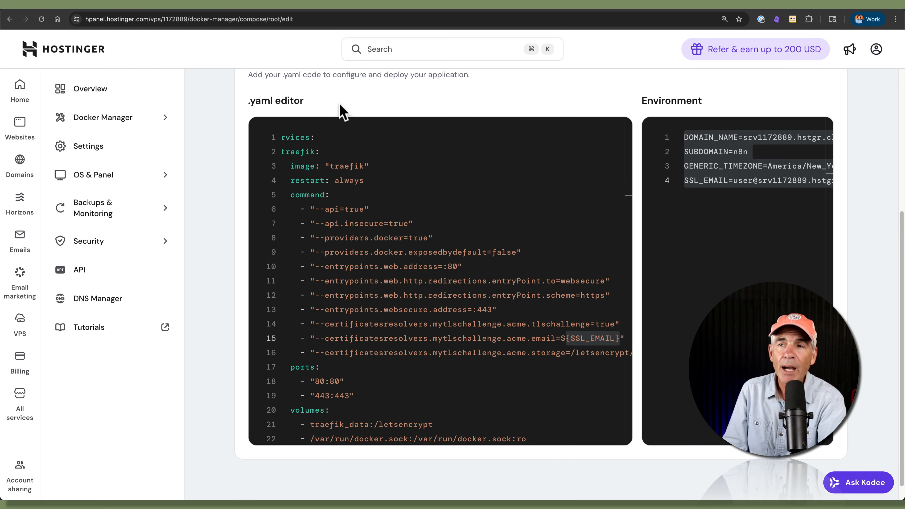
left_click_drag(303, 101, 250, 109)
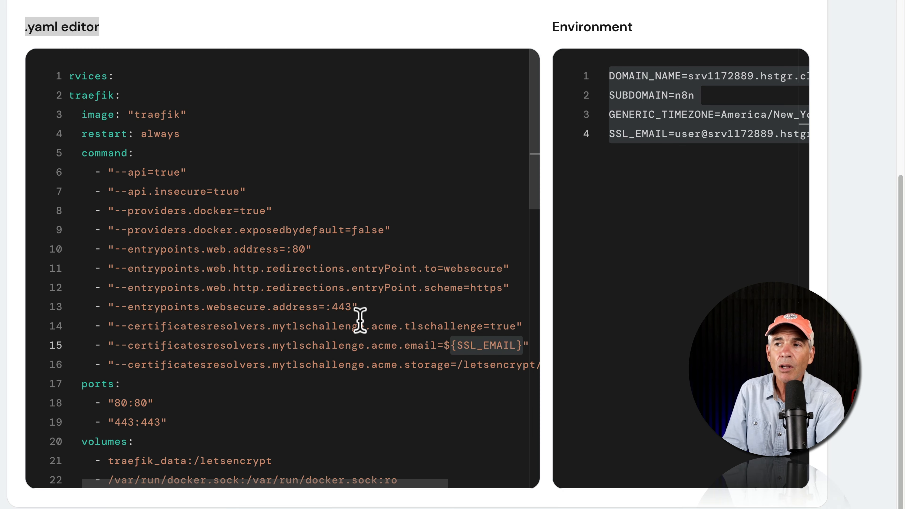
double_click(531, 323)
left_click_drag(451, 346, 531, 346)
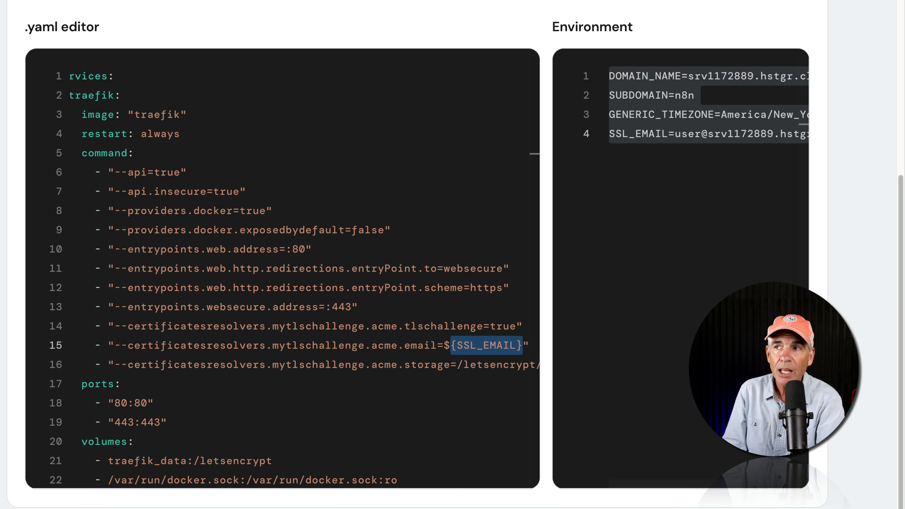
left_click(799, 134)
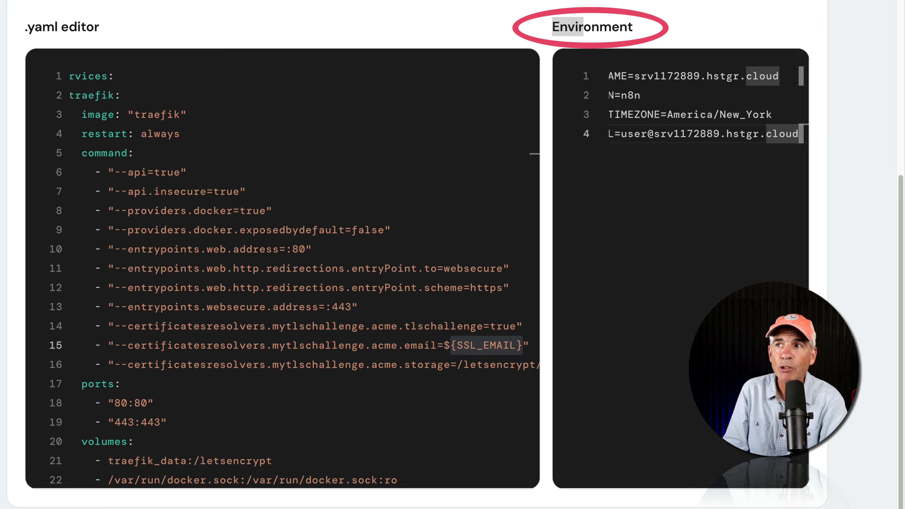
left_click(198, 116)
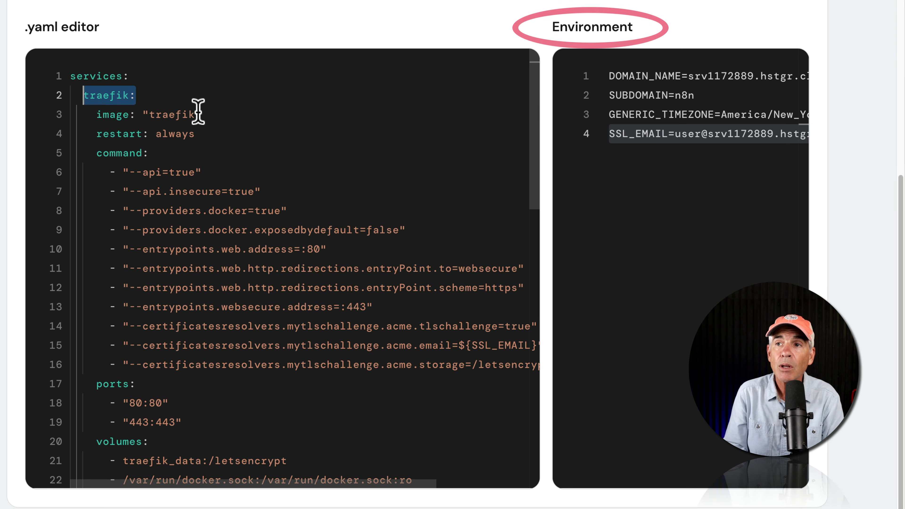
left_click_drag(136, 94, 77, 93)
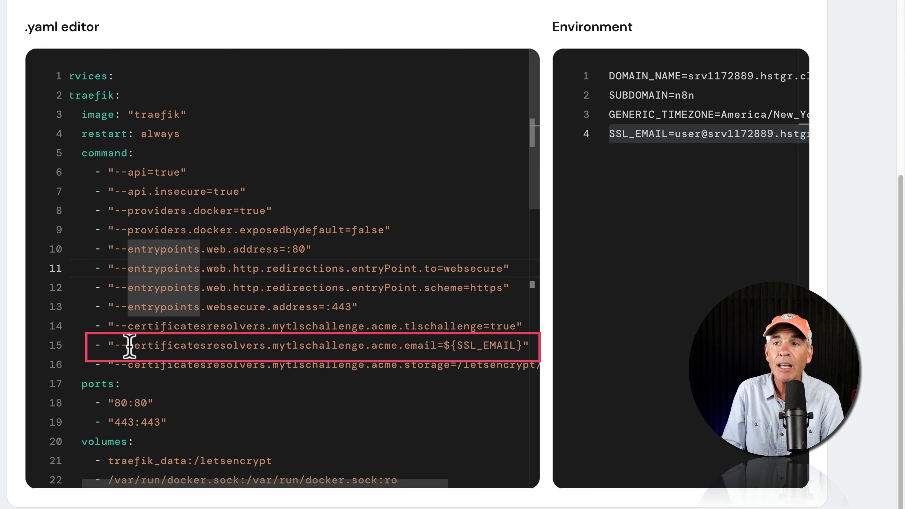
left_click_drag(129, 345, 438, 345)
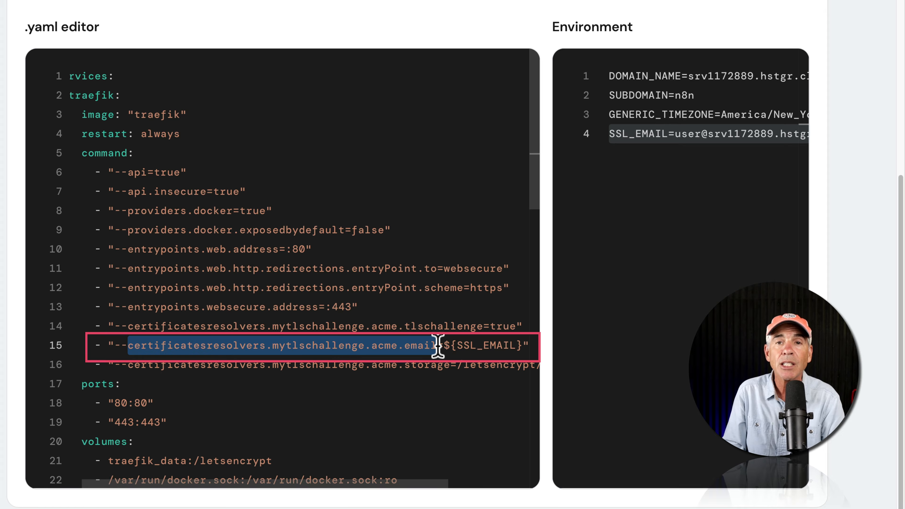
left_click(306, 334)
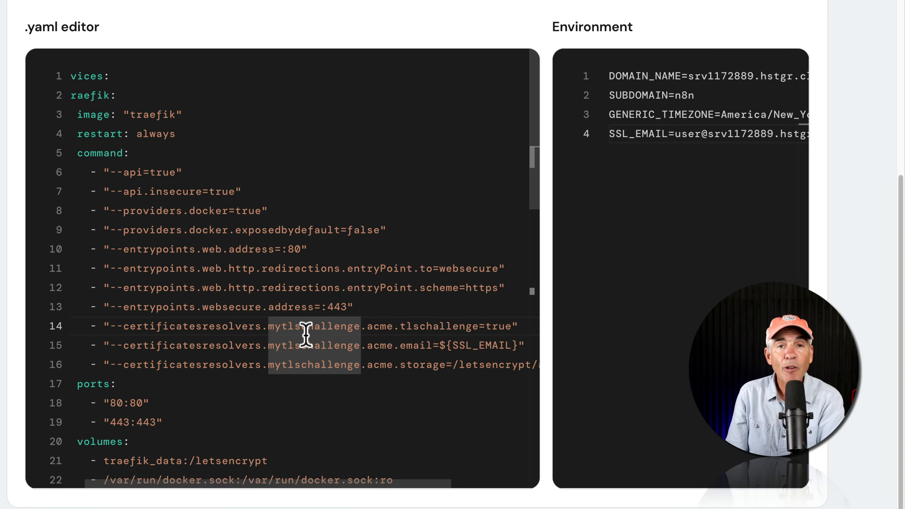
left_click_drag(440, 345, 520, 342)
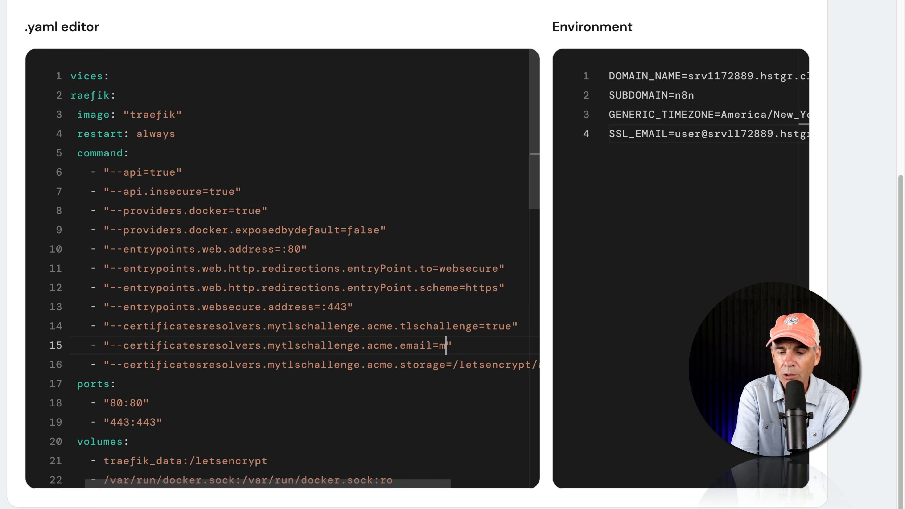
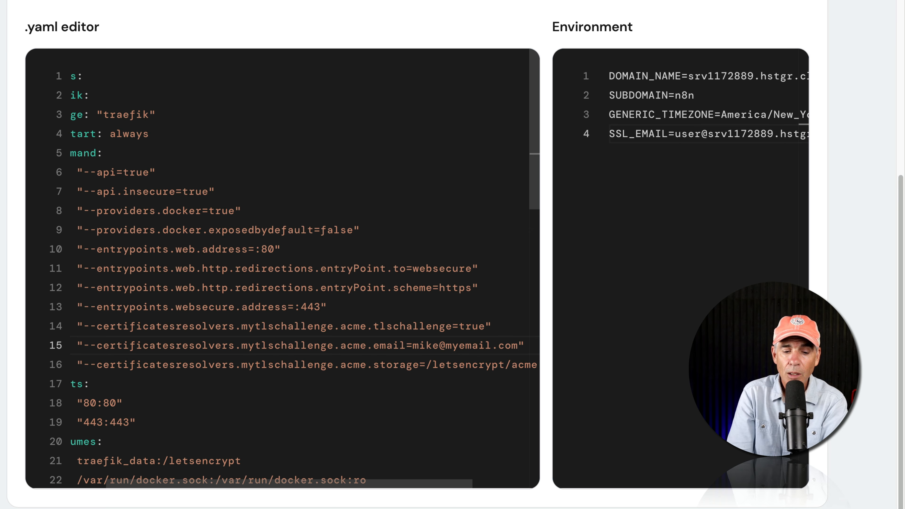
key("super+z")
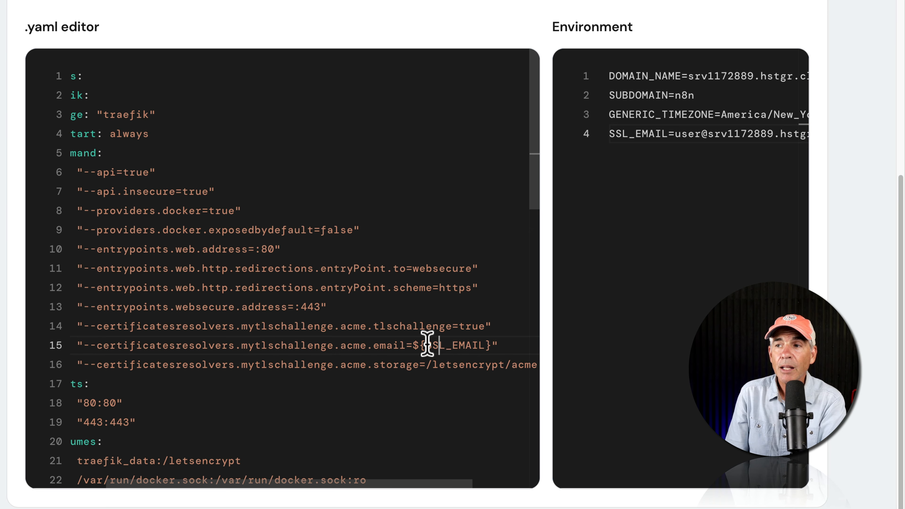
double_click(428, 345)
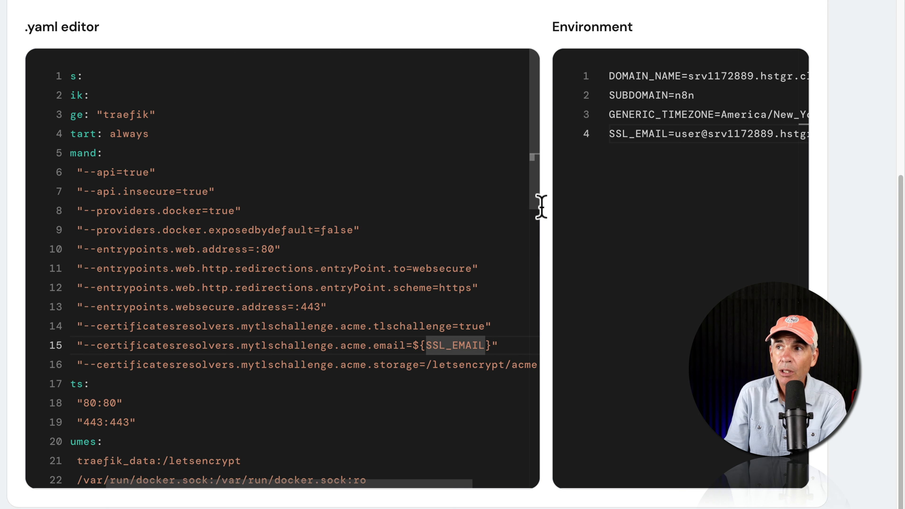
Step: Replace the placeholder SSL_EMAIL value on environment line 4 with your own e-mail address
left_click_drag(553, 26, 639, 21)
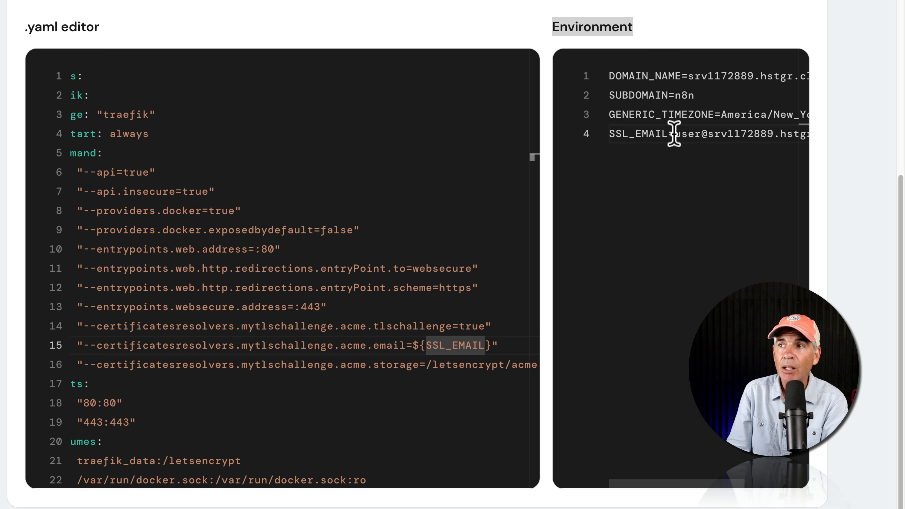
left_click_drag(671, 134, 825, 130)
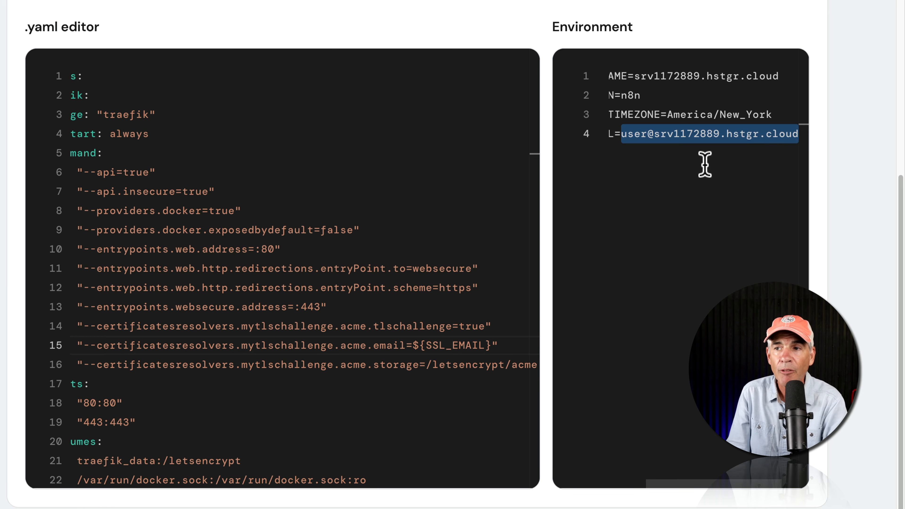
left_click_drag(491, 345, 421, 347)
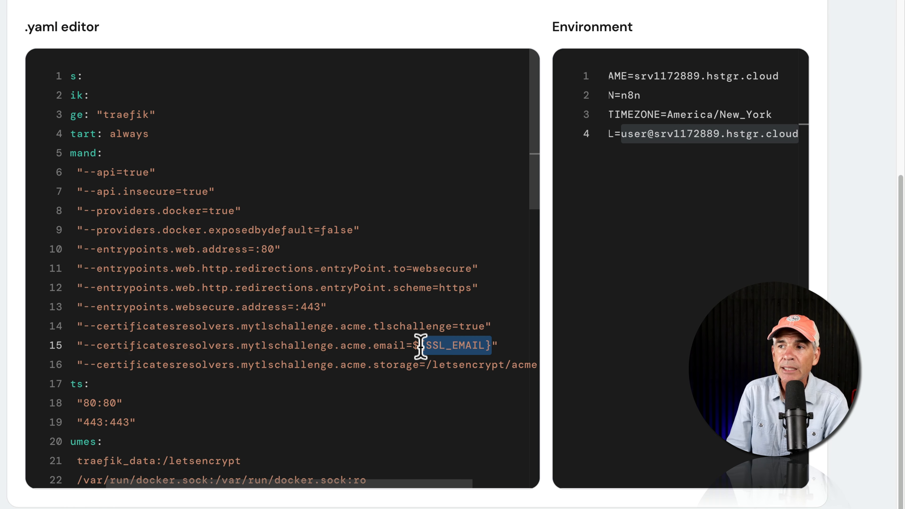
left_click(626, 133)
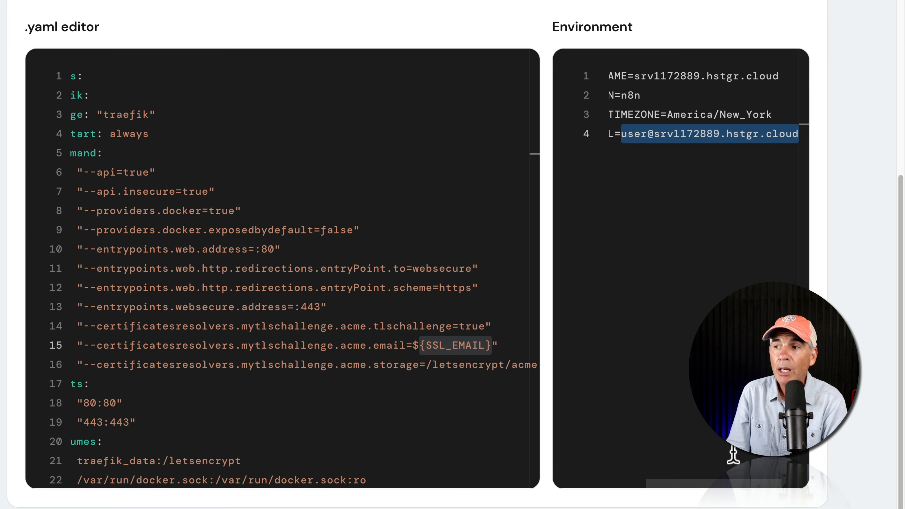
left_click_drag(727, 484, 620, 483)
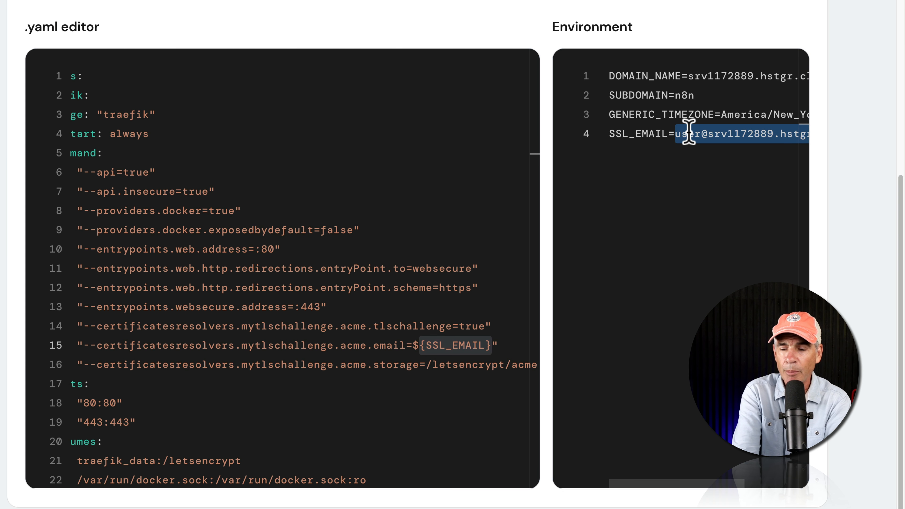
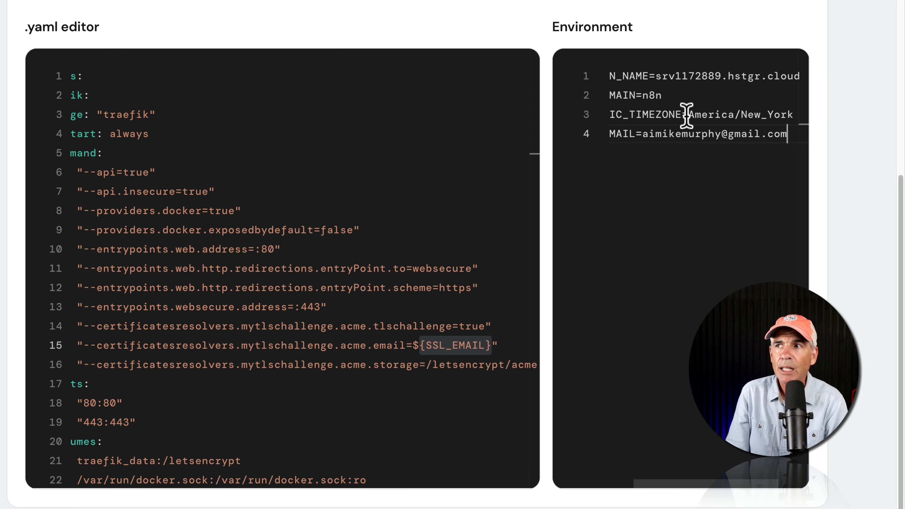
left_click_drag(643, 135, 782, 134)
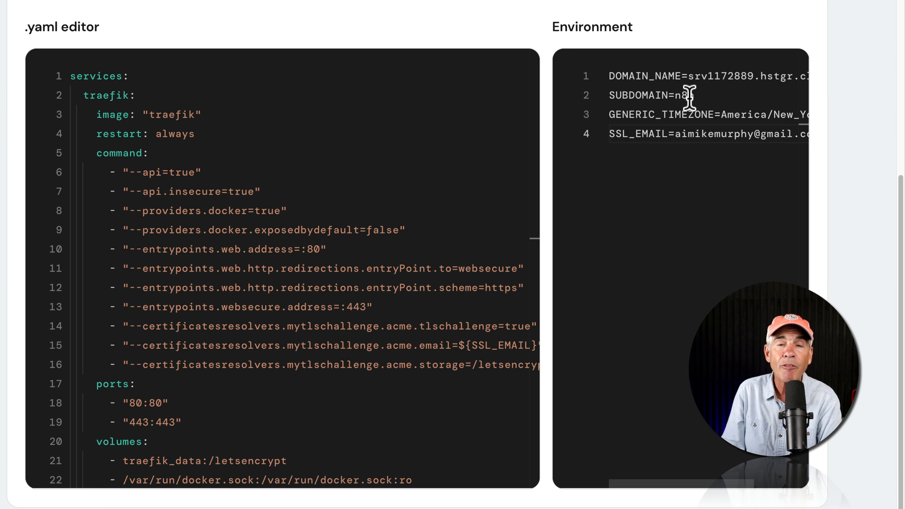
left_click_drag(145, 95, 85, 95)
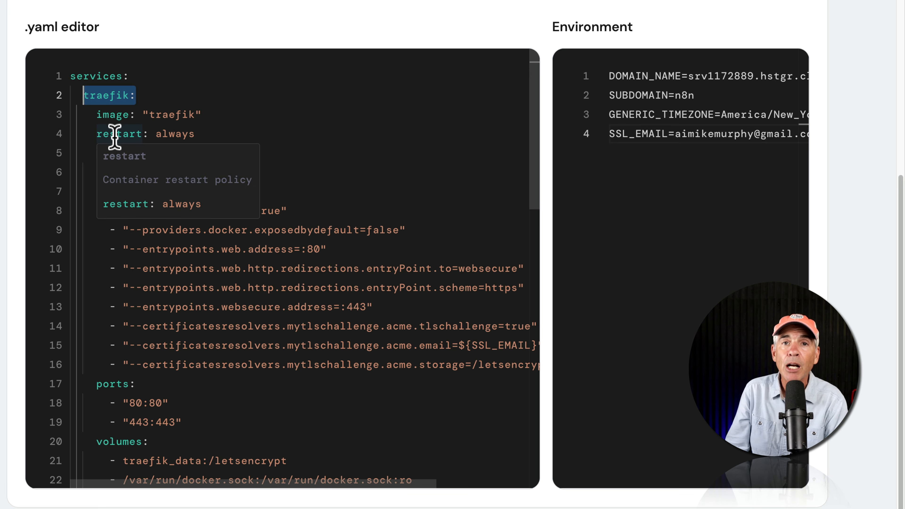
left_click_drag(125, 344, 536, 344)
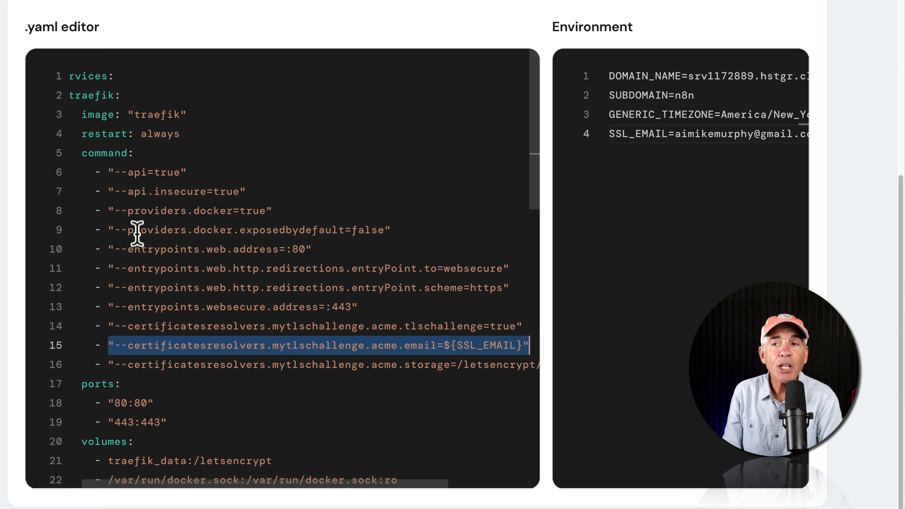
scroll(133, 228, "down", 5)
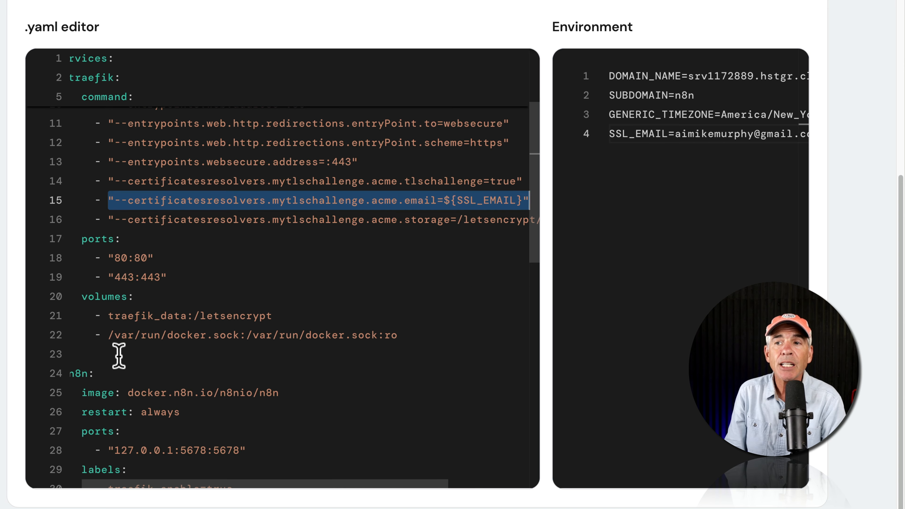
left_click_drag(92, 372, 67, 373)
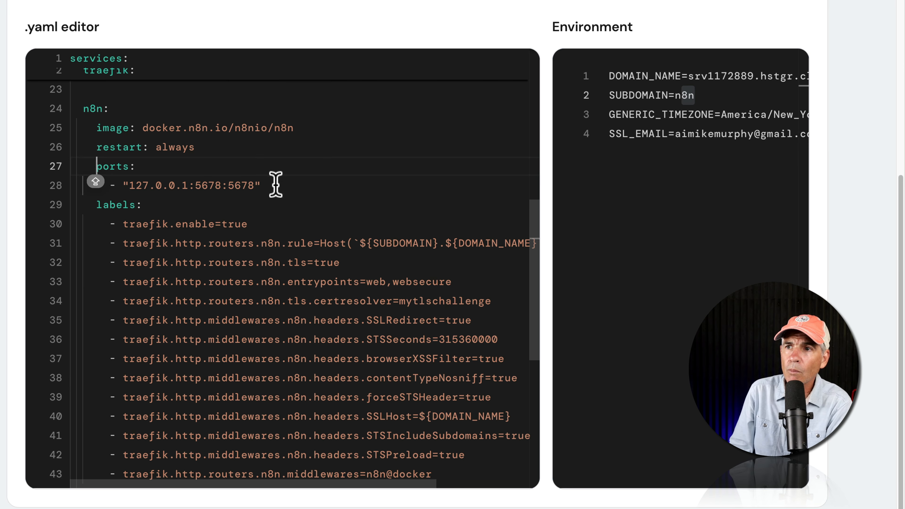
left_click(276, 184)
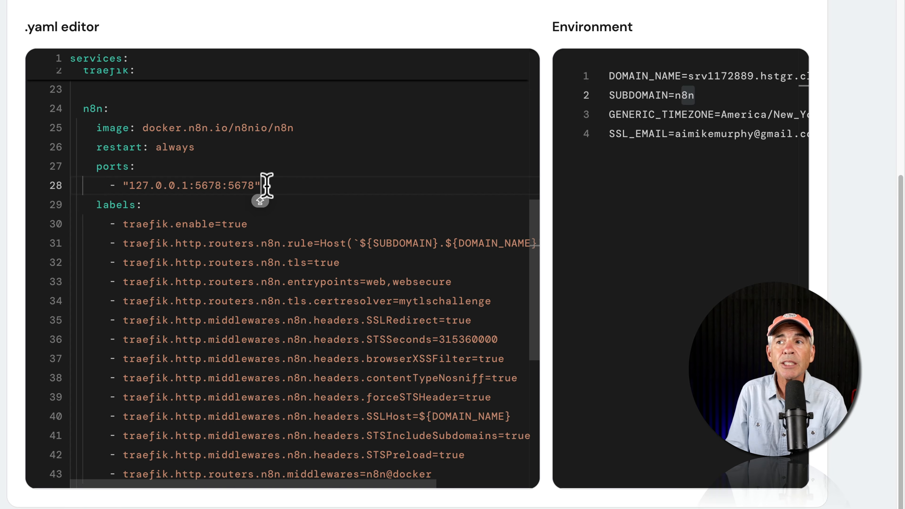
left_click_drag(275, 186, 81, 166)
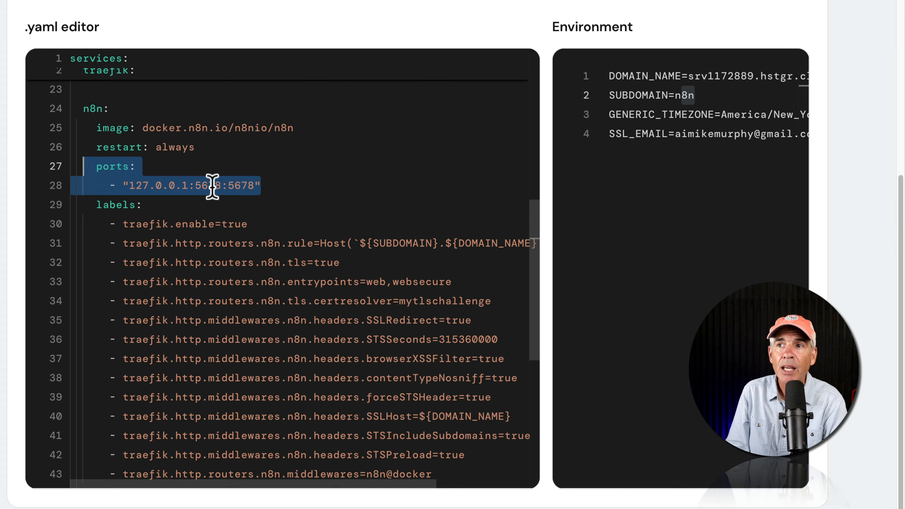
left_click(195, 185)
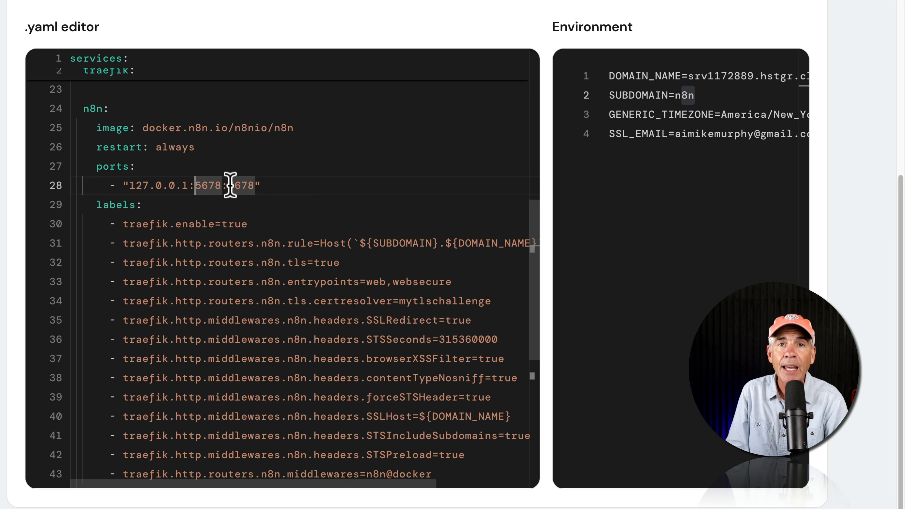
left_click_drag(188, 185, 128, 184)
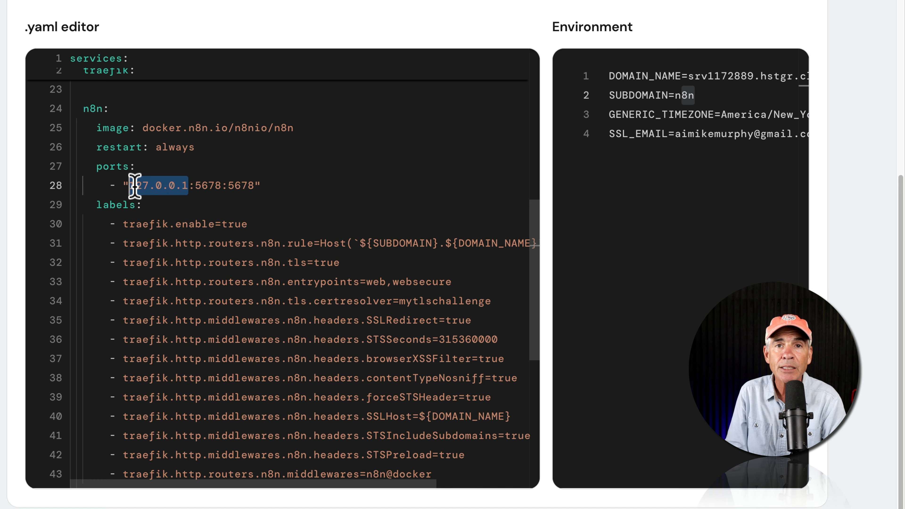
Step: Comment out the n8n ports block (127.0.0.1:5678:5678) on lines 27–28 with #
left_click_drag(262, 185, 79, 172)
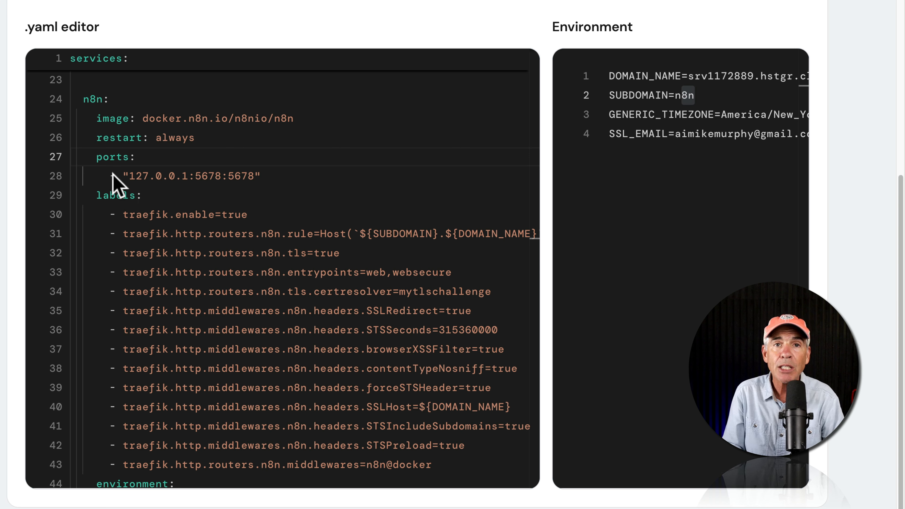
left_click(95, 156)
mouse_move(105, 155)
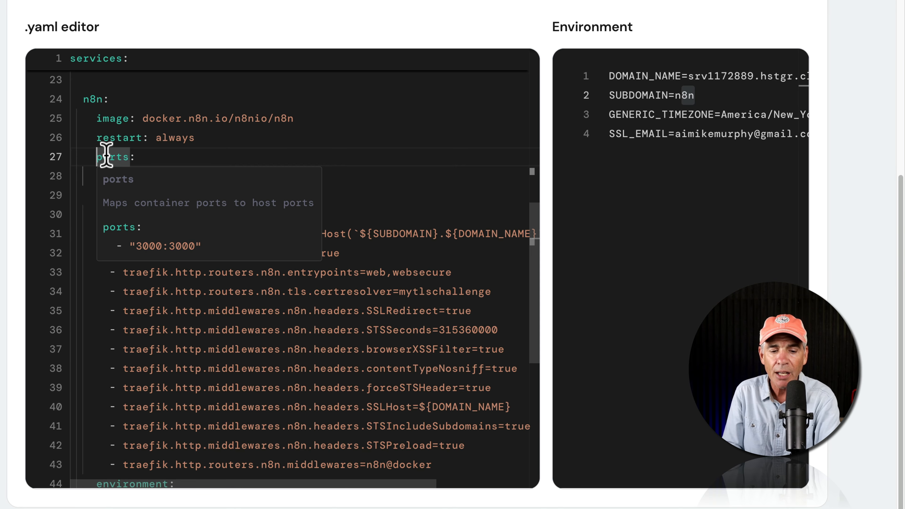
type("#")
left_click(110, 176)
type("#")
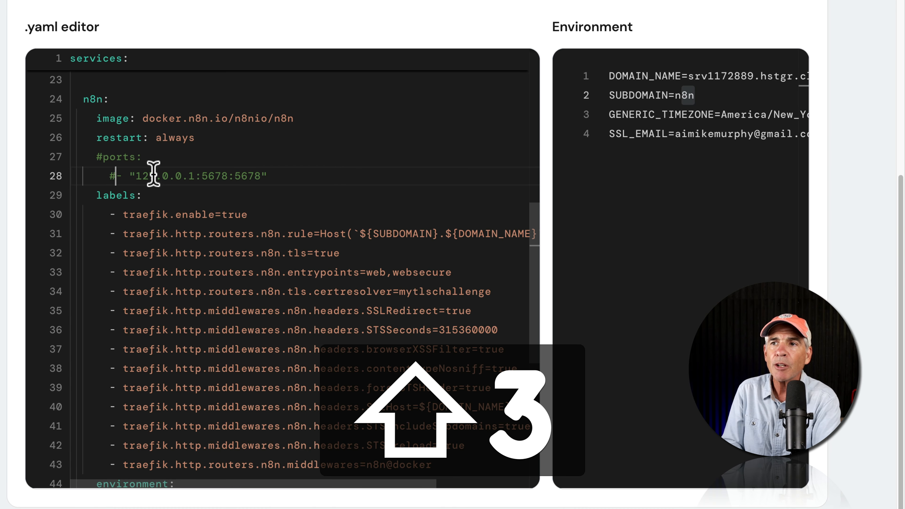
left_click_drag(267, 176, 91, 157)
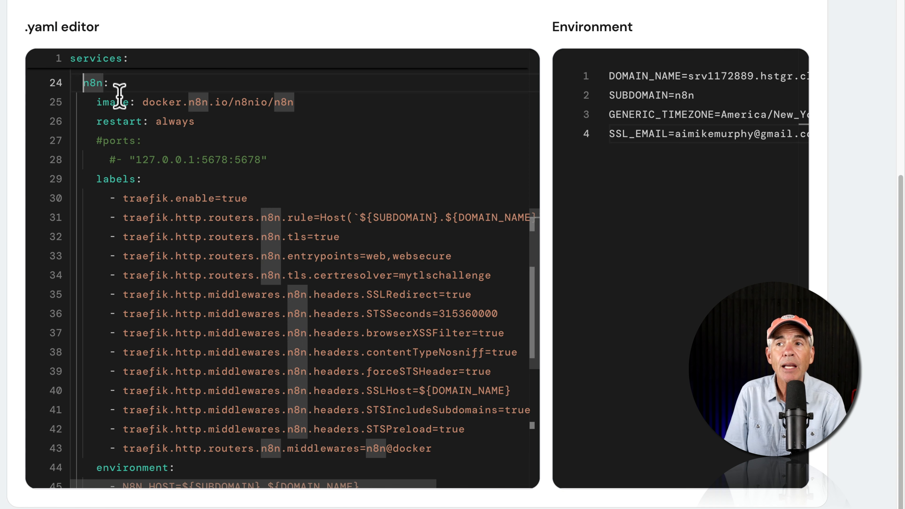
left_click_drag(118, 96, 81, 84)
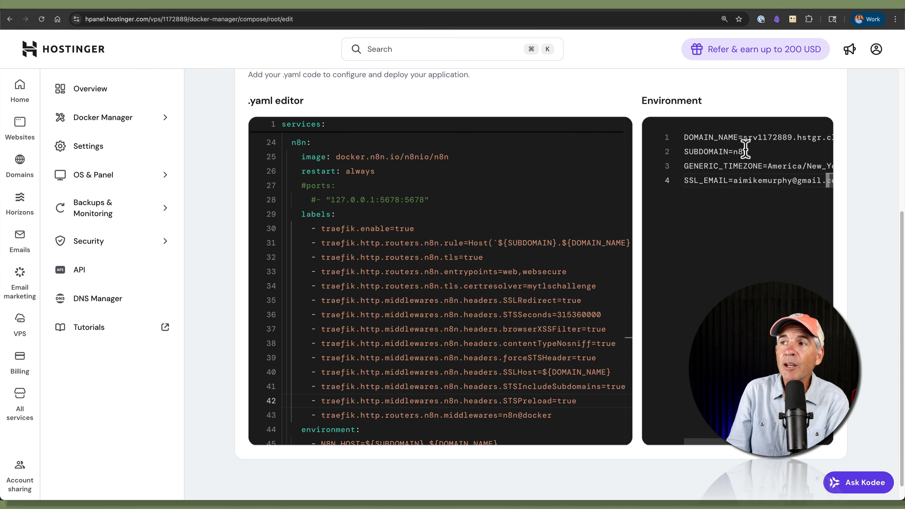
Step: Copy the DOMAIN_NAME hostname srv1172889.hstgr.cloud into a new tab's address bar
left_click_drag(745, 138, 843, 136)
key("super+c")
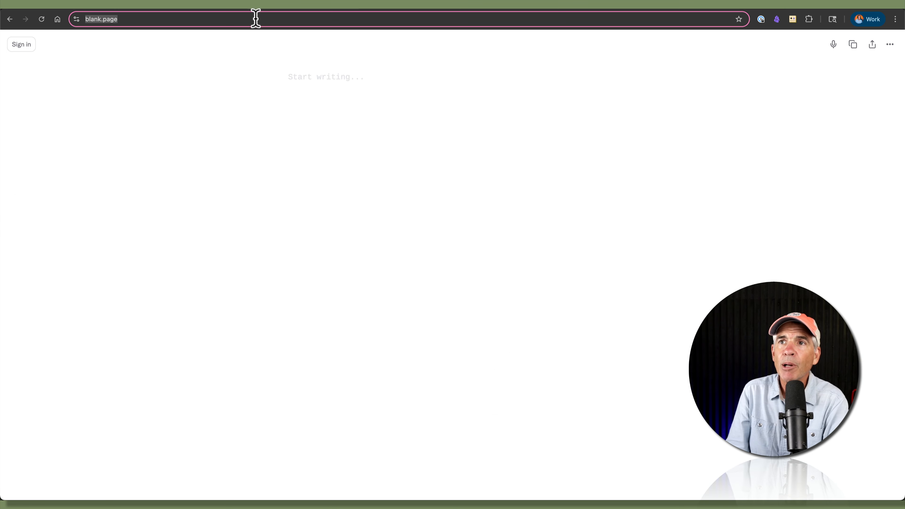
key("super+v")
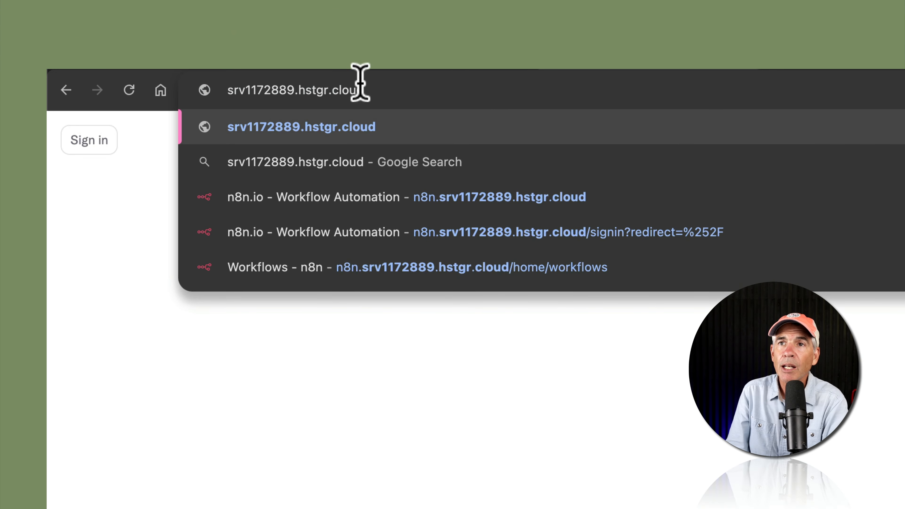
Step: Load n8n.srv1172889.hstgr.cloud in Chrome to confirm n8n's workflows page responds
left_click(227, 89)
type("n8n")
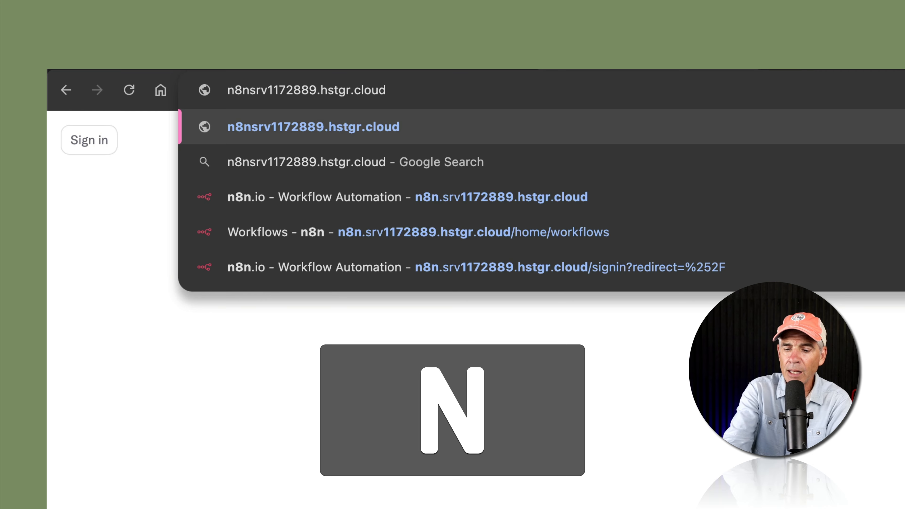
type(".")
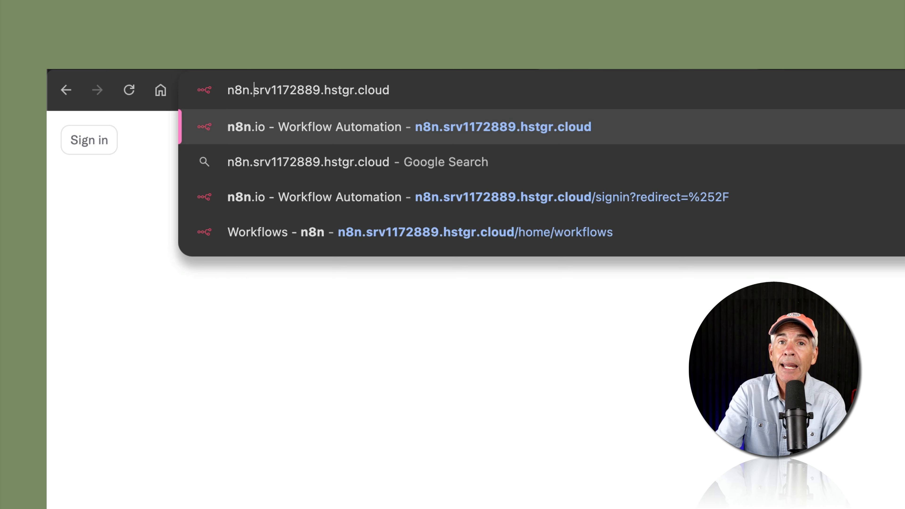
key("Return")
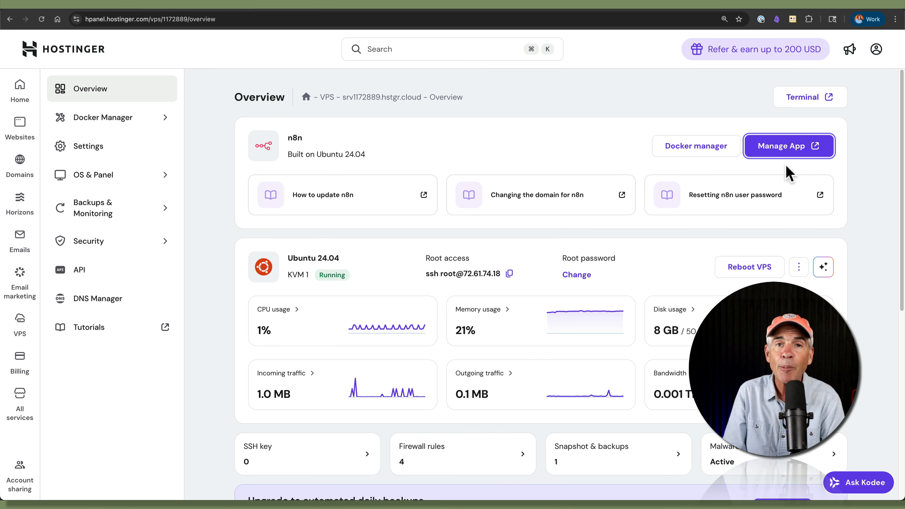
Step: Launch n8n via Manage App and check its https URL shows subdomain n8n on srv1172889.hstgr.cloud
left_click(784, 146)
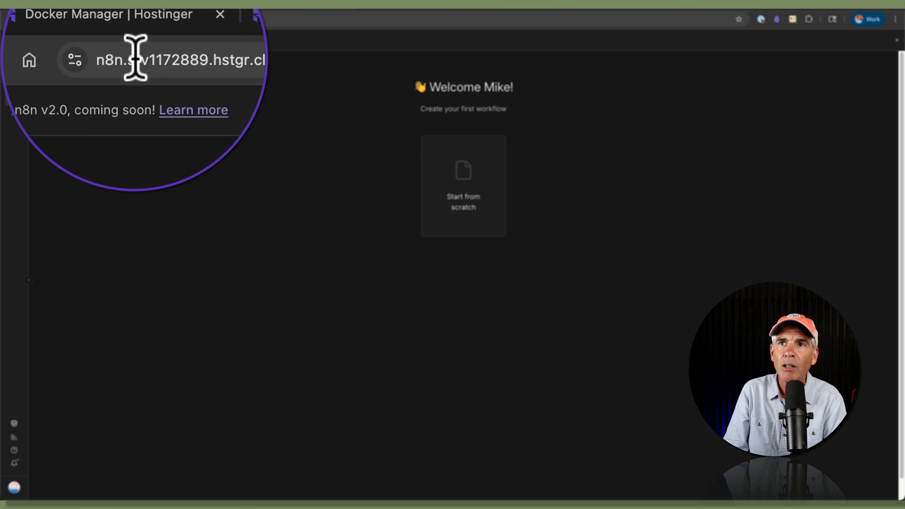
mouse_move(135, 54)
left_mouse_down()
mouse_move(167, 54)
mouse_move(135, 58)
left_mouse_up()
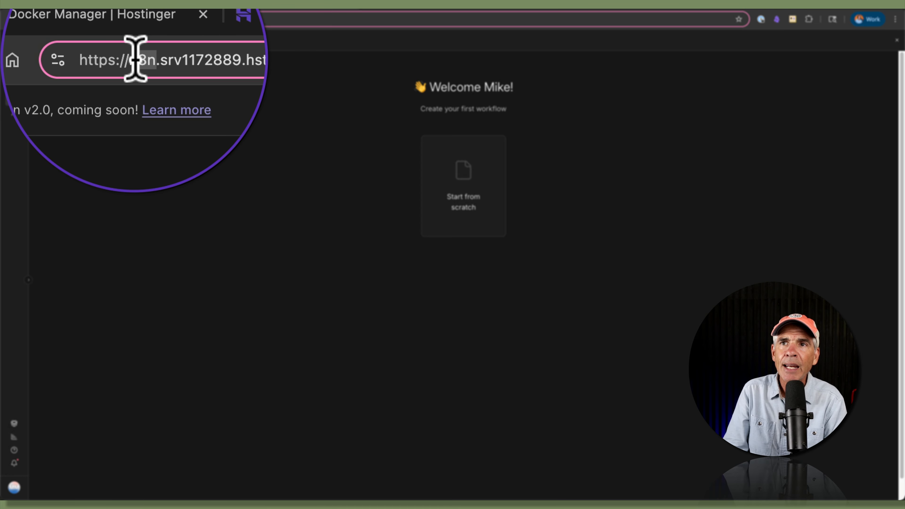
left_click(135, 54)
left_click_drag(136, 54, 189, 55)
double_click(135, 58)
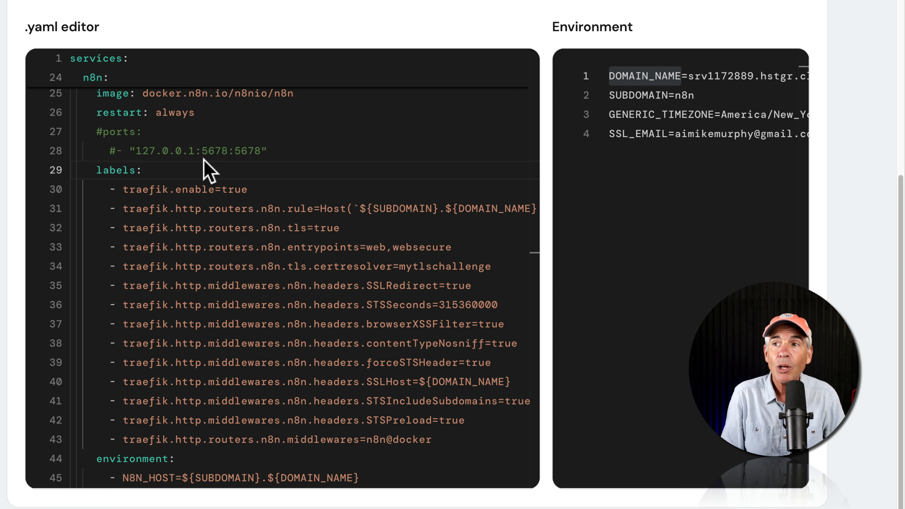
Step: Review the commented-out ports lines, then launch n8n from the VPS overview's Manage App
left_click_drag(96, 129, 293, 156)
left_click(286, 153)
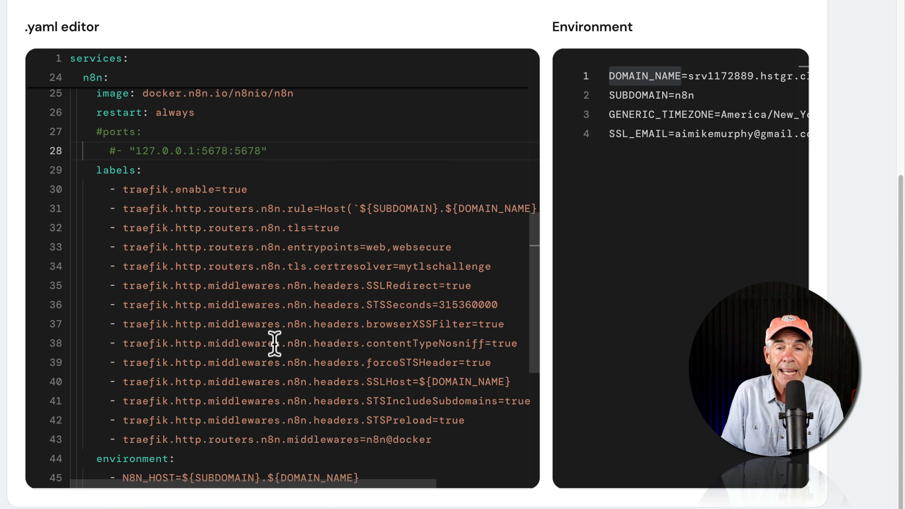
left_click_drag(280, 152, 89, 132)
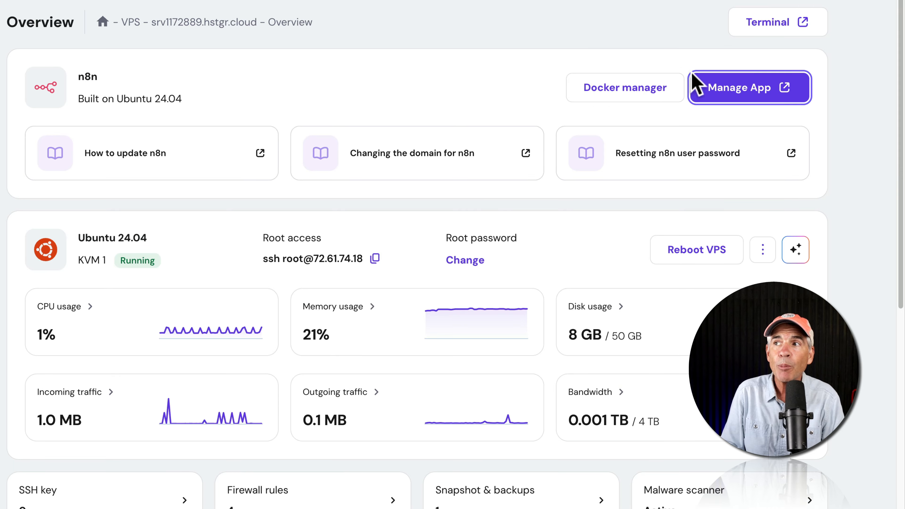
left_click(750, 91)
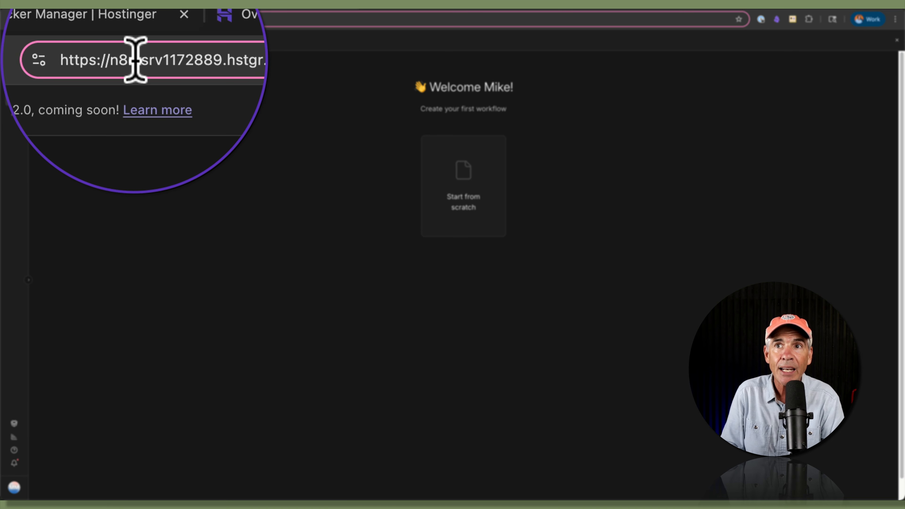
Step: Check the hostname in n8n's address, then return to the Docker Manager compose editor
left_click_drag(135, 60, 188, 60)
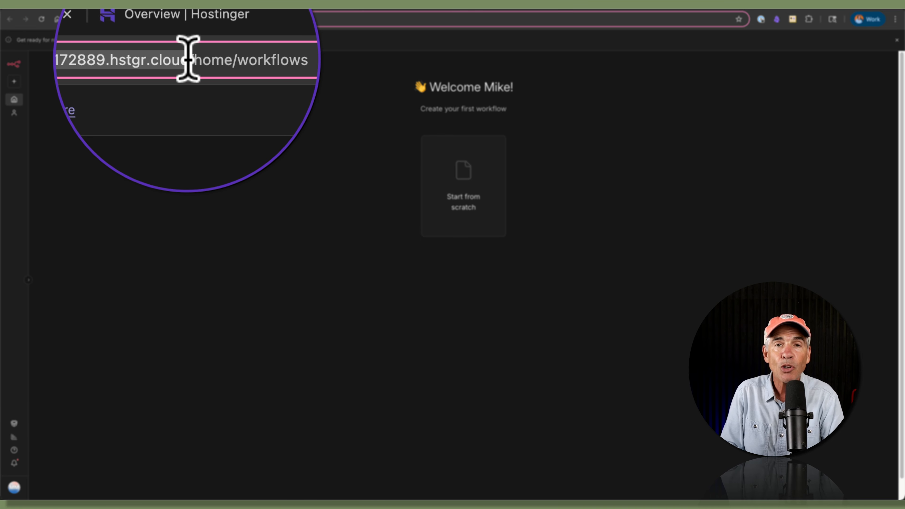
left_click(134, 9)
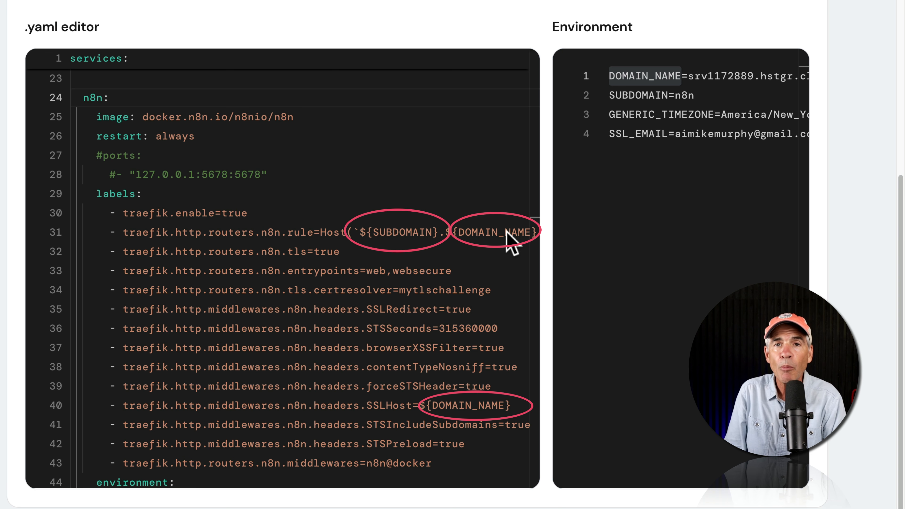
scroll(449, 176, "down", 2)
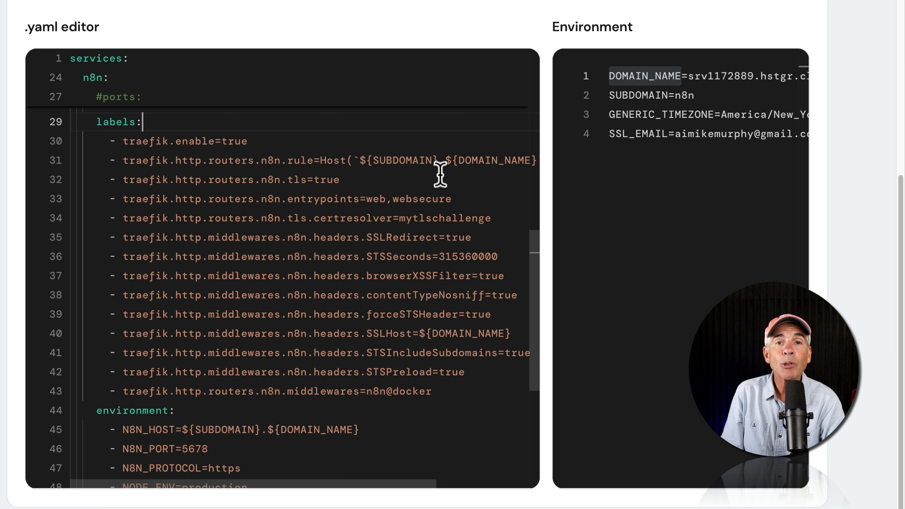
left_click_drag(439, 161, 360, 162)
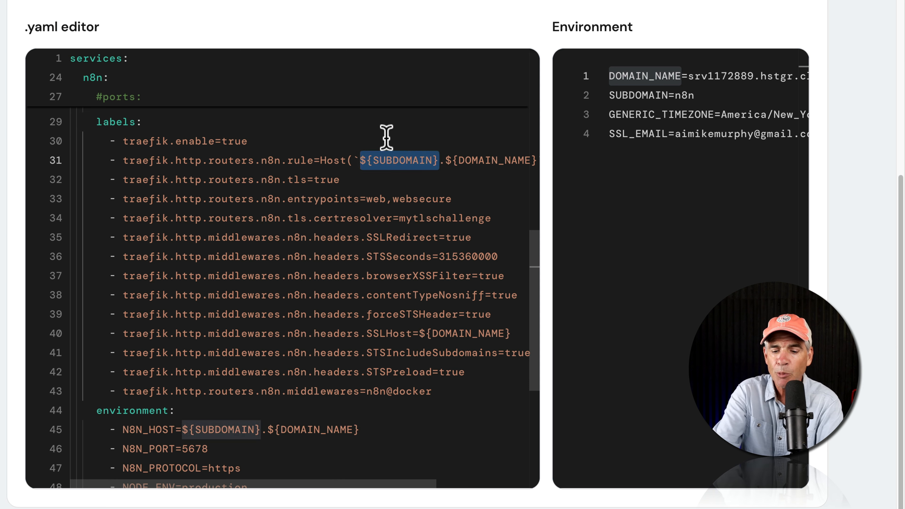
type("flow")
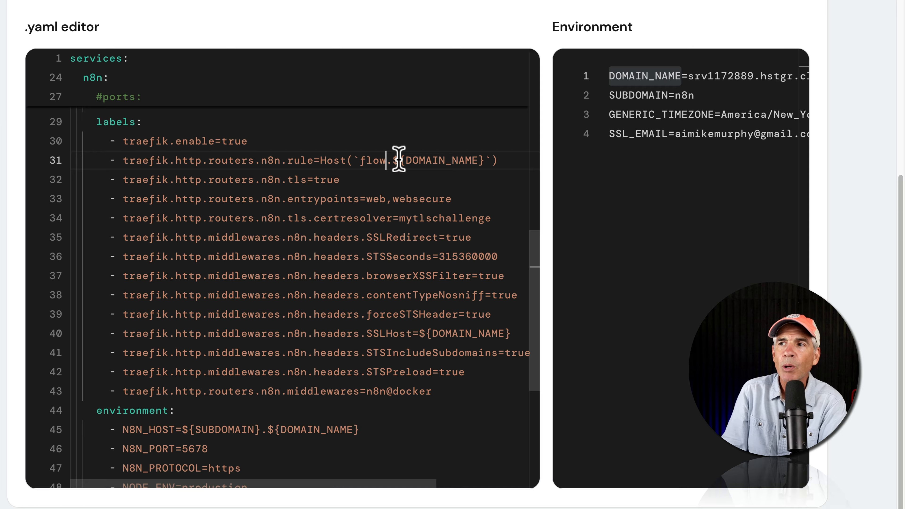
left_click_drag(393, 160, 484, 160)
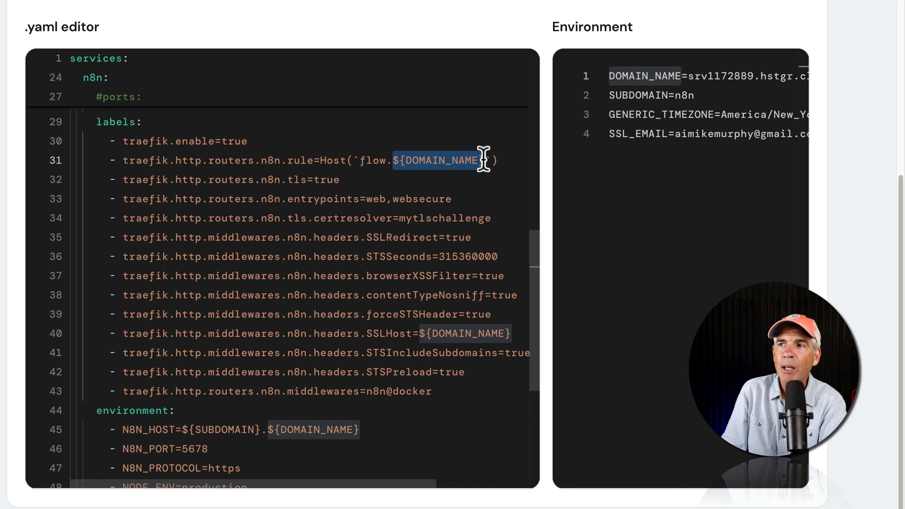
type("aipilgrim.co")
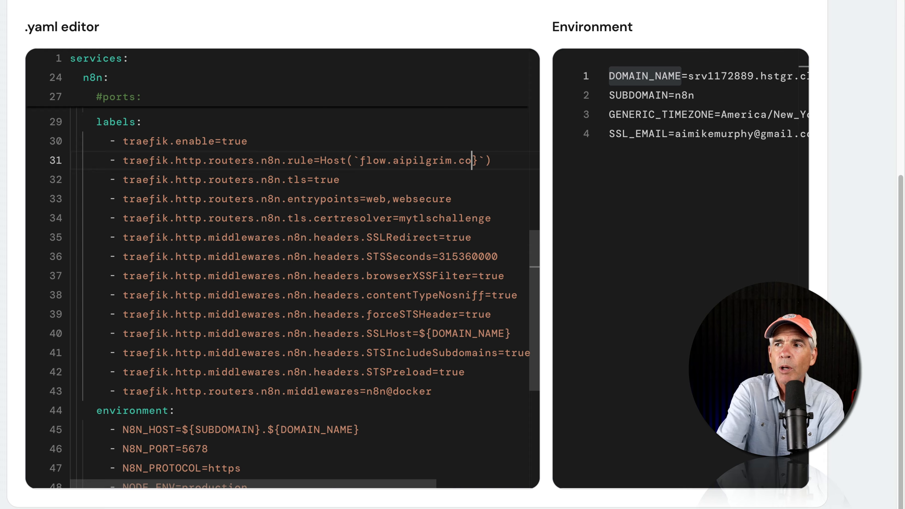
type("m")
key("ctrl+z")
key("ctrl+z")
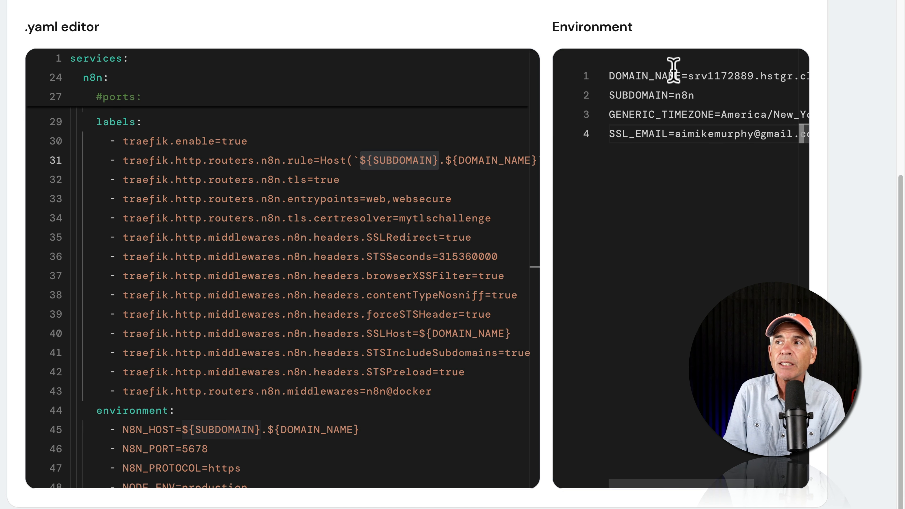
Step: Change DOMAIN_NAME to aipilgrim.com and clear the n8n SUBDOMAIN value to make way for flow
left_click_drag(688, 75, 855, 67)
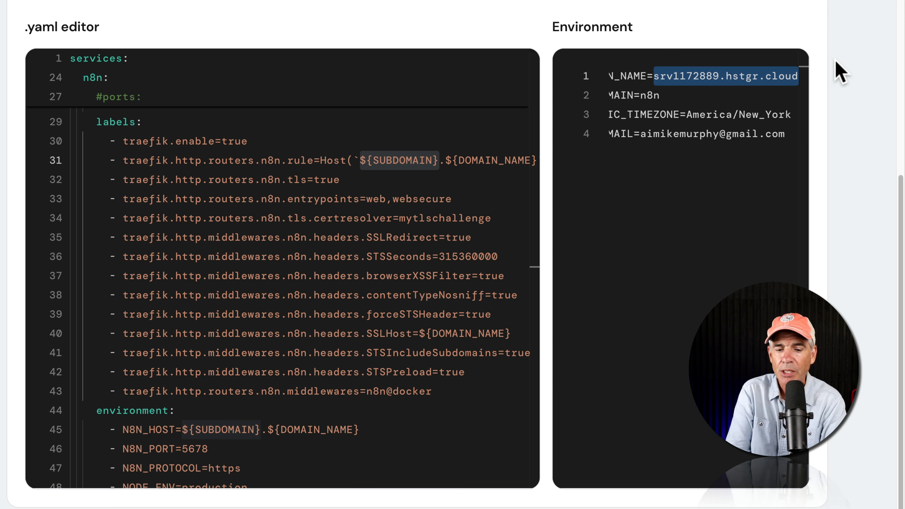
type("aipilg")
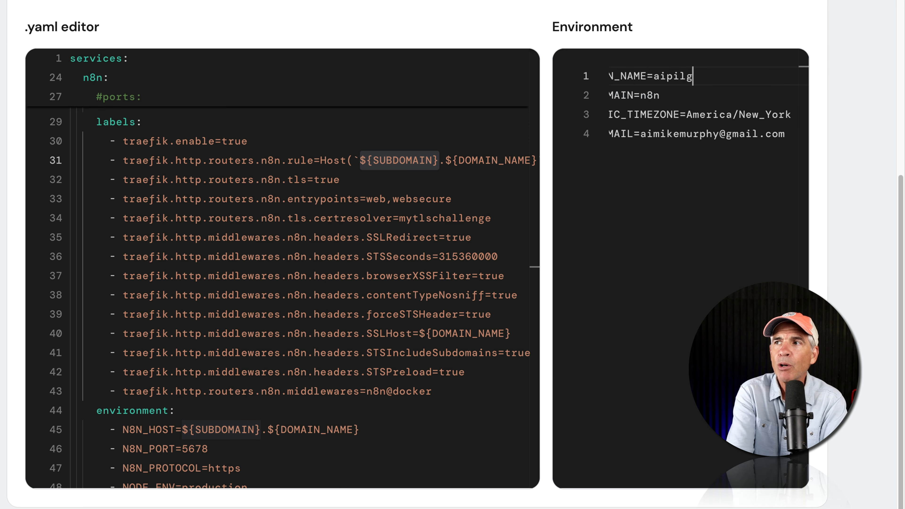
type("rim.com")
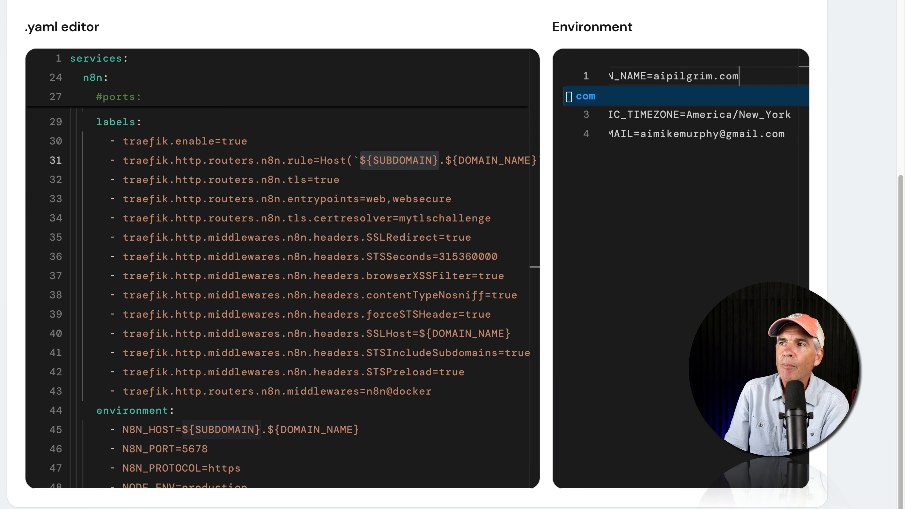
left_click_drag(737, 73, 592, 94)
left_click(704, 95)
key("BackSpace")
key("BackSpace")
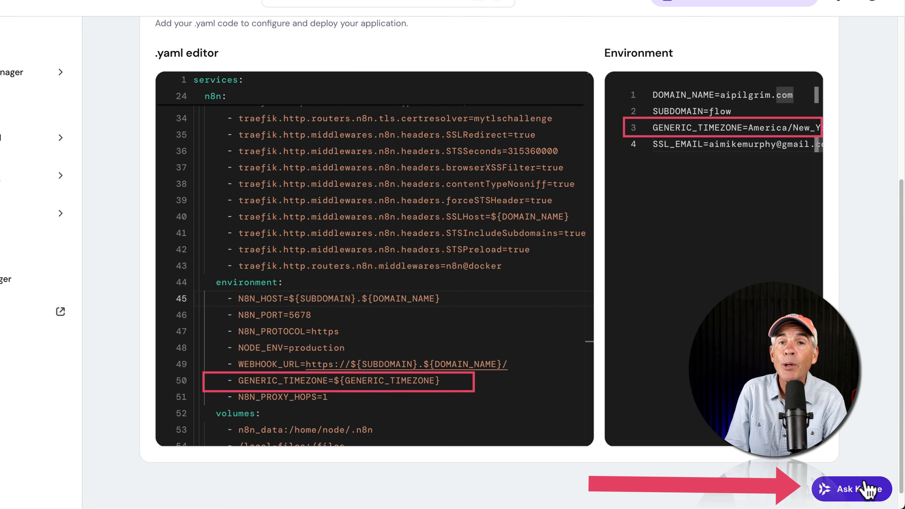
left_click_drag(455, 382, 239, 382)
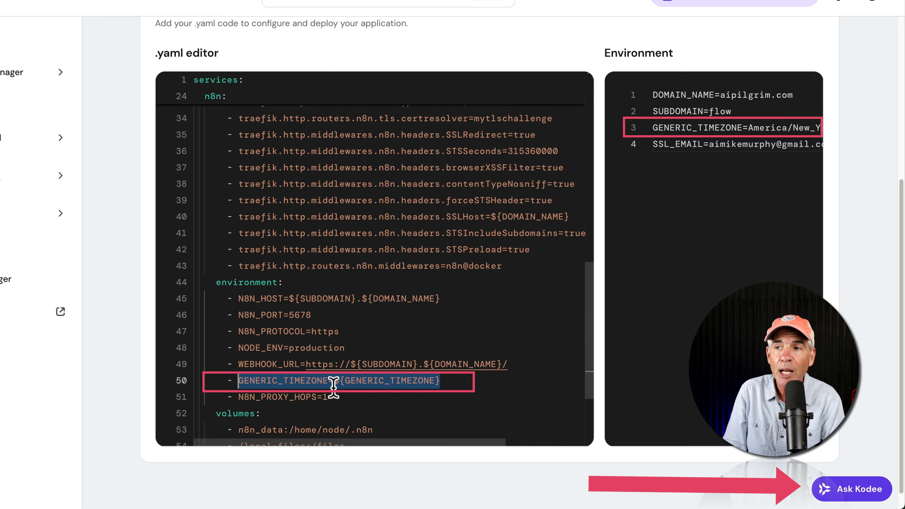
left_click_drag(455, 382, 329, 381)
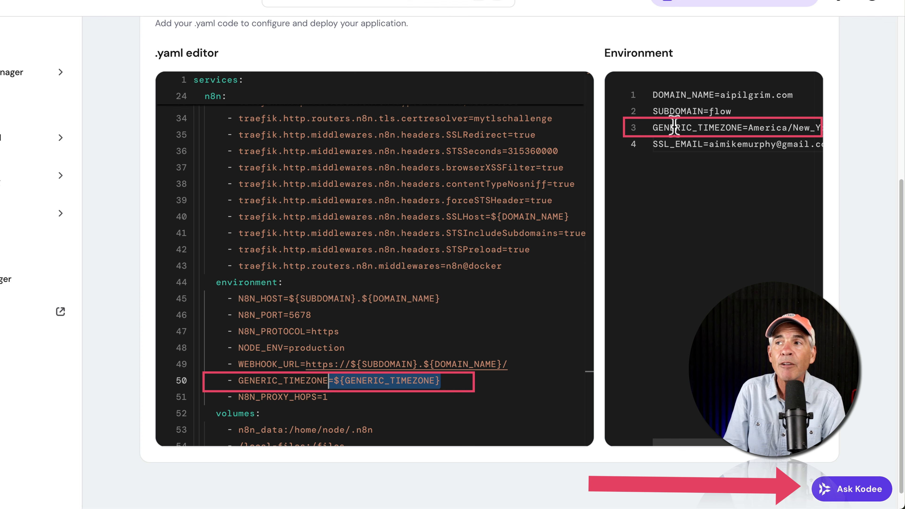
double_click(654, 127)
left_click_drag(748, 128, 843, 127)
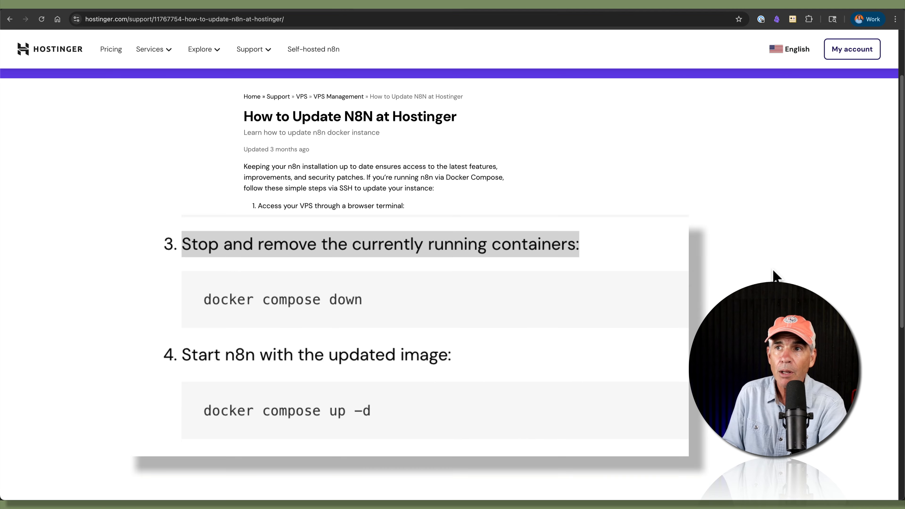
left_click_drag(576, 249, 193, 242)
left_click_drag(240, 118, 461, 130)
left_click(516, 144)
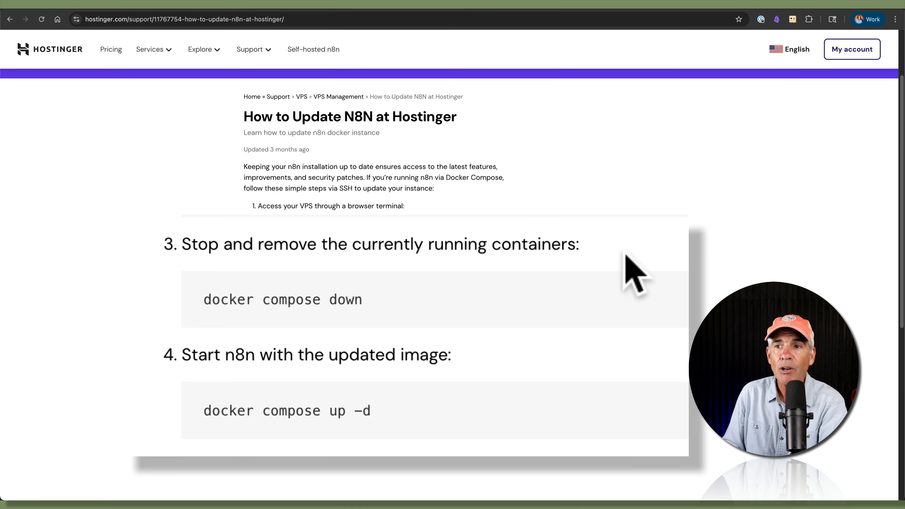
left_click_drag(180, 245, 268, 242)
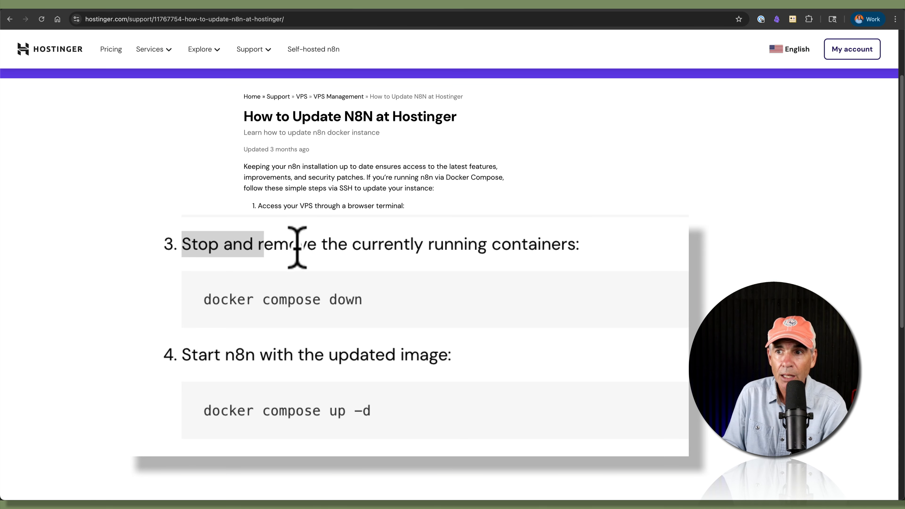
left_click(282, 245)
left_click_drag(256, 244, 361, 242)
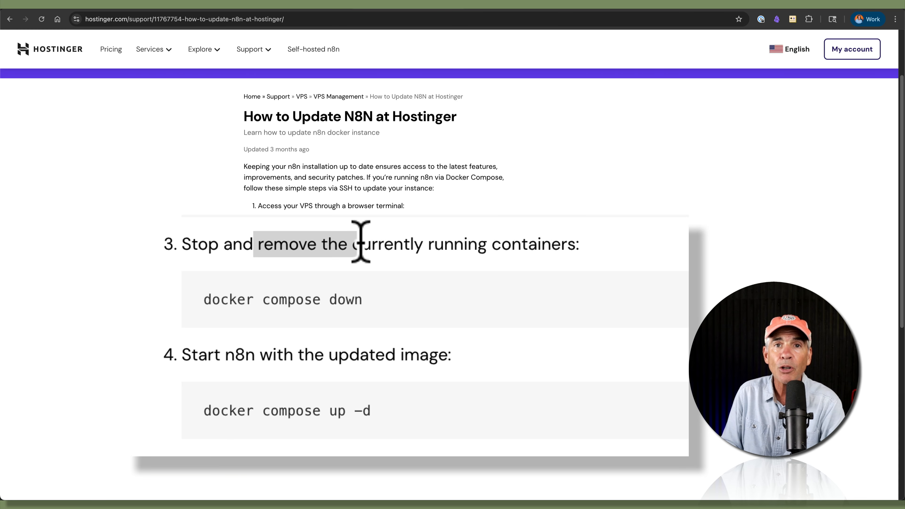
left_click(384, 314)
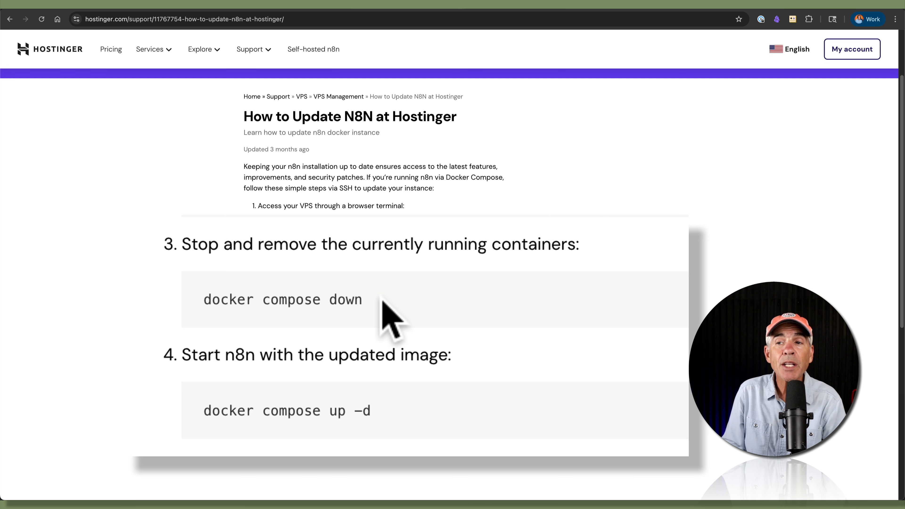
left_click_drag(384, 316, 162, 320)
left_click(399, 311)
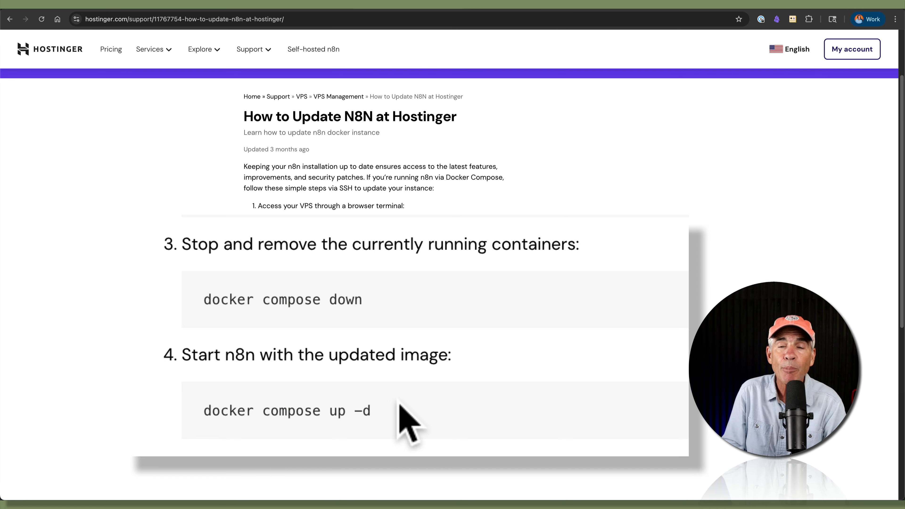
left_click_drag(390, 408, 201, 408)
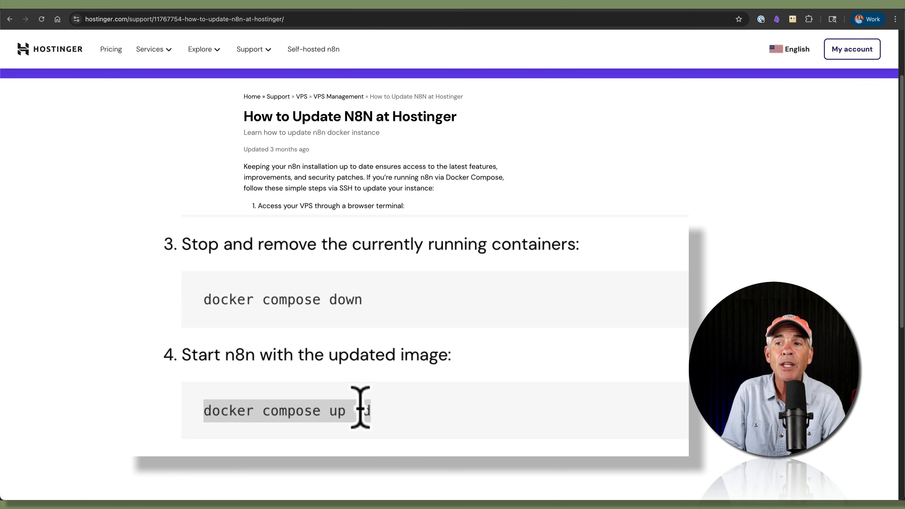
left_click(381, 405)
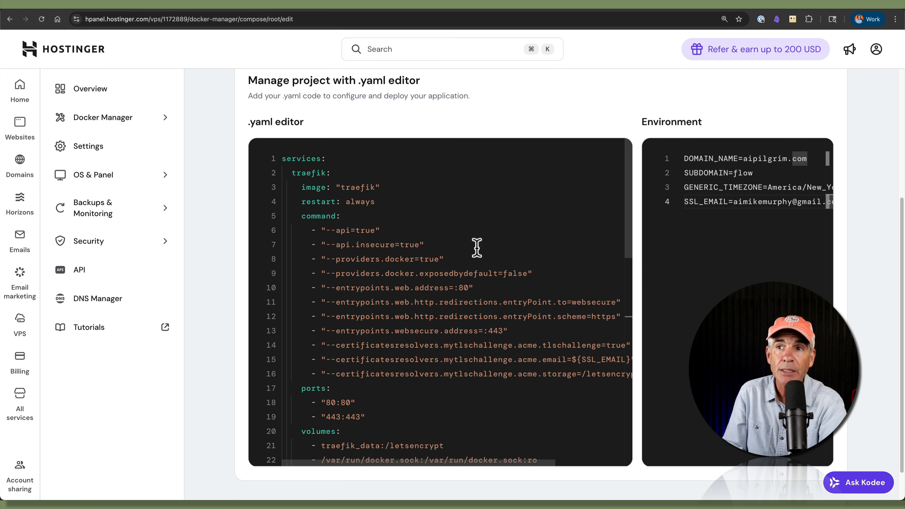
scroll(878, 273, "up", 5)
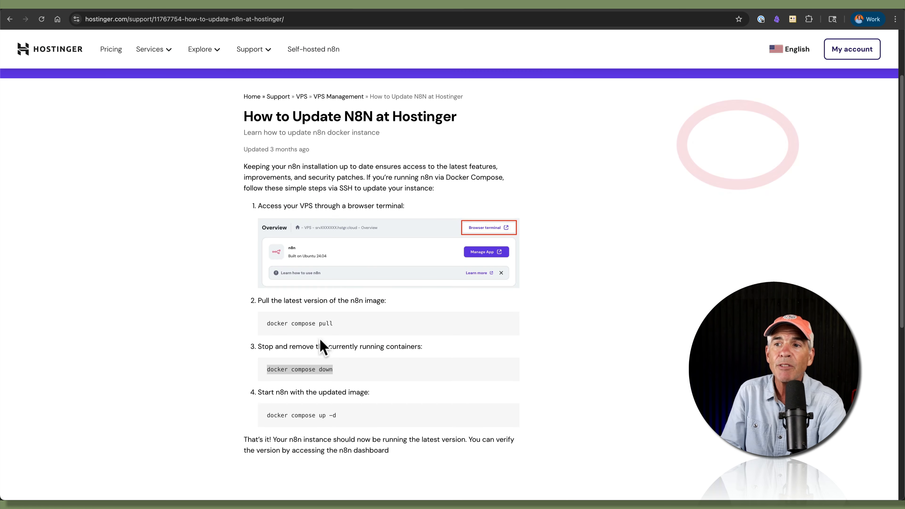
triple_click(322, 369)
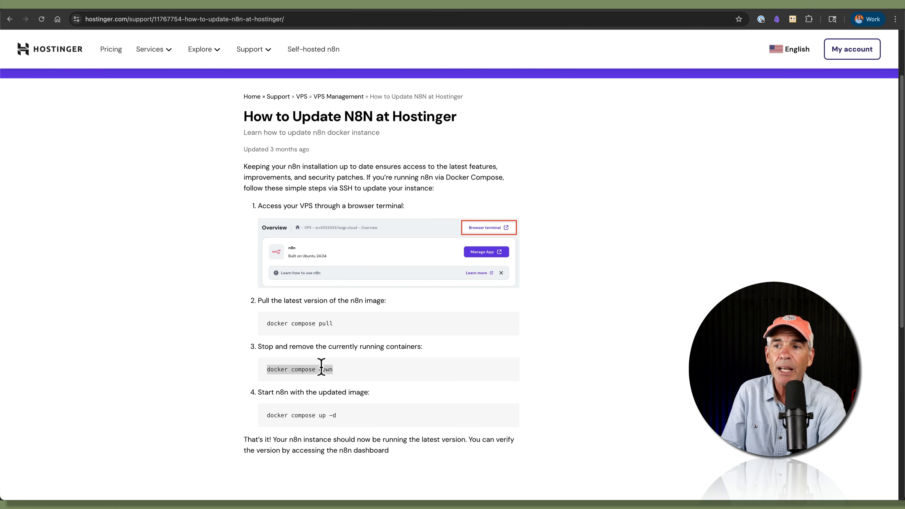
left_click(342, 372)
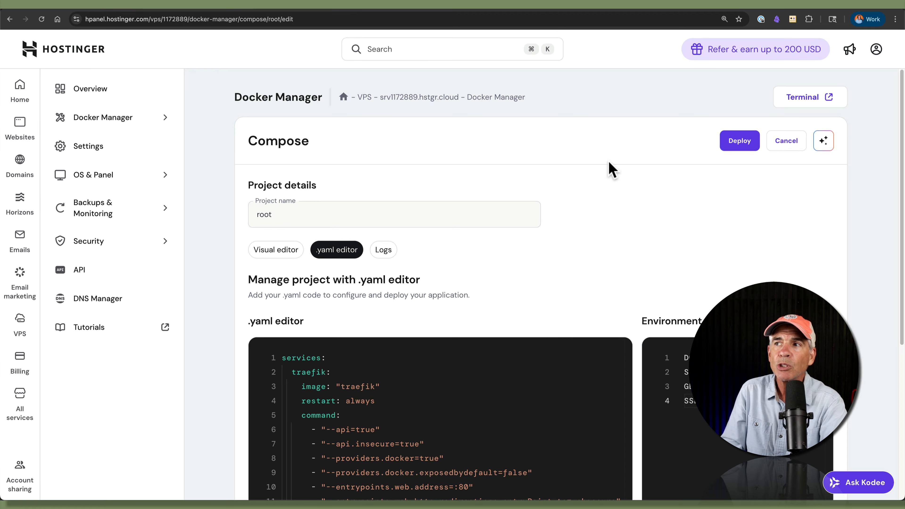
Step: Deploy the updated root project, confirm it shows Running, and recheck the SSL e-mail in its environment
left_click(743, 145)
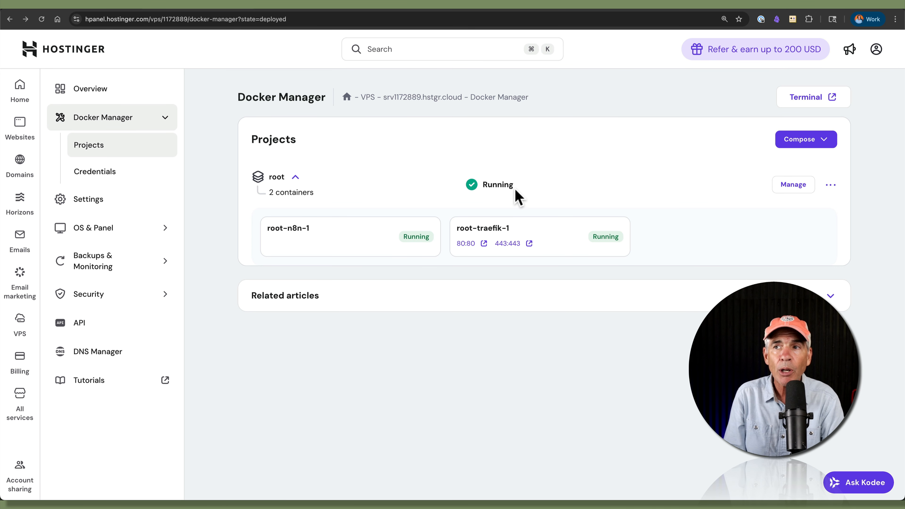
left_click_drag(520, 187, 477, 184)
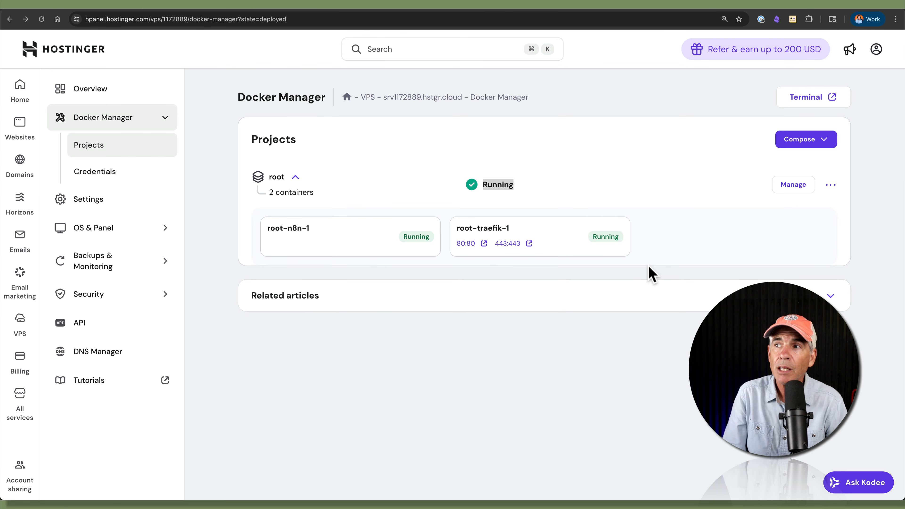
left_click(790, 186)
left_click(342, 251)
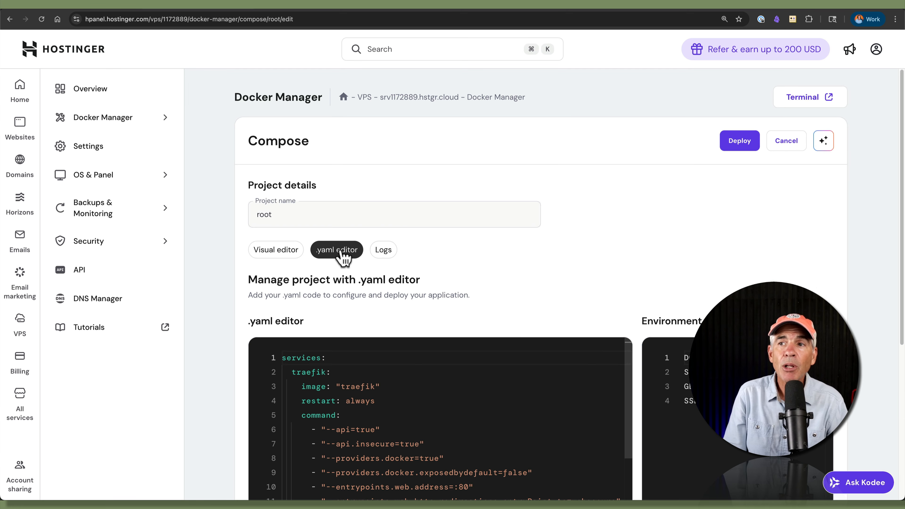
scroll(820, 275, "down", 5)
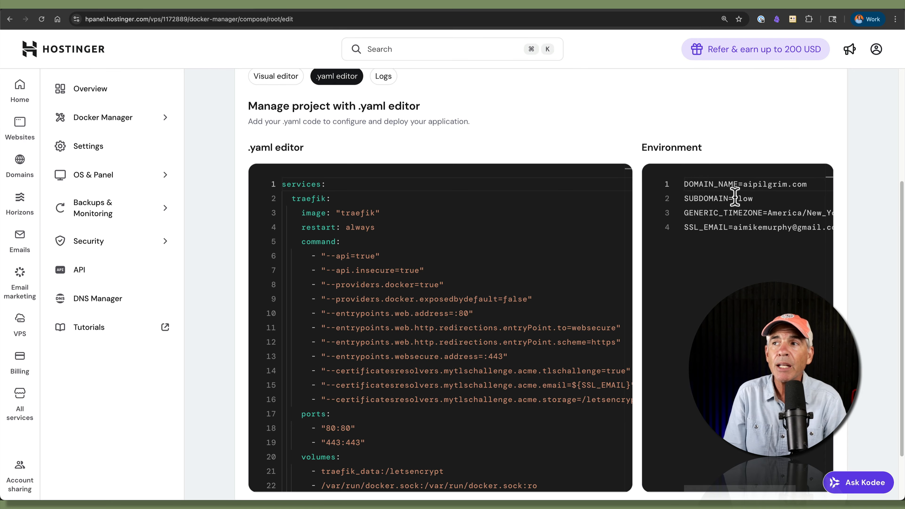
left_click_drag(734, 227, 822, 228)
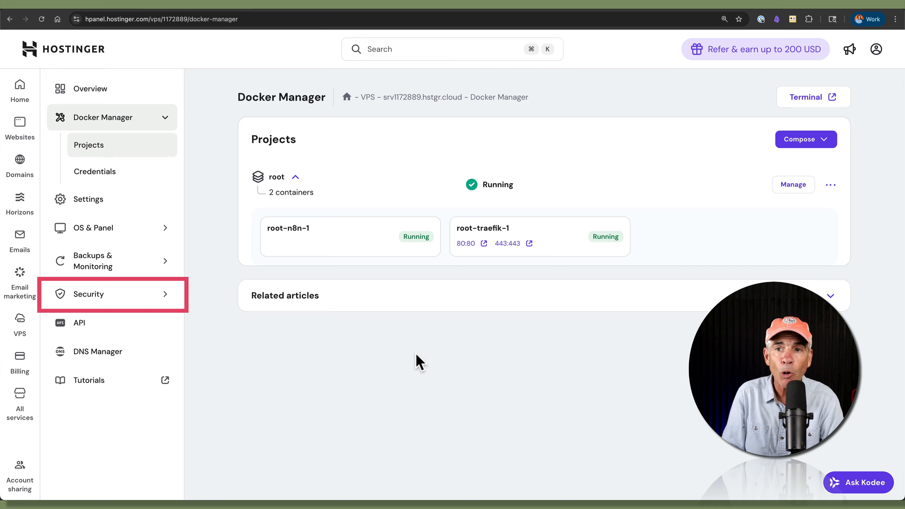
Step: Open the VPS firewall settings and edit the vps-firewall rules
left_click(98, 294)
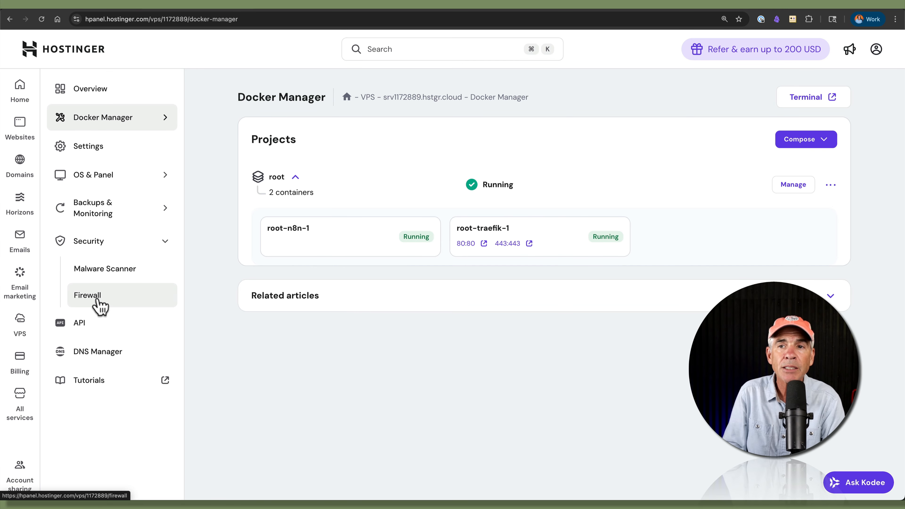
left_click(98, 301)
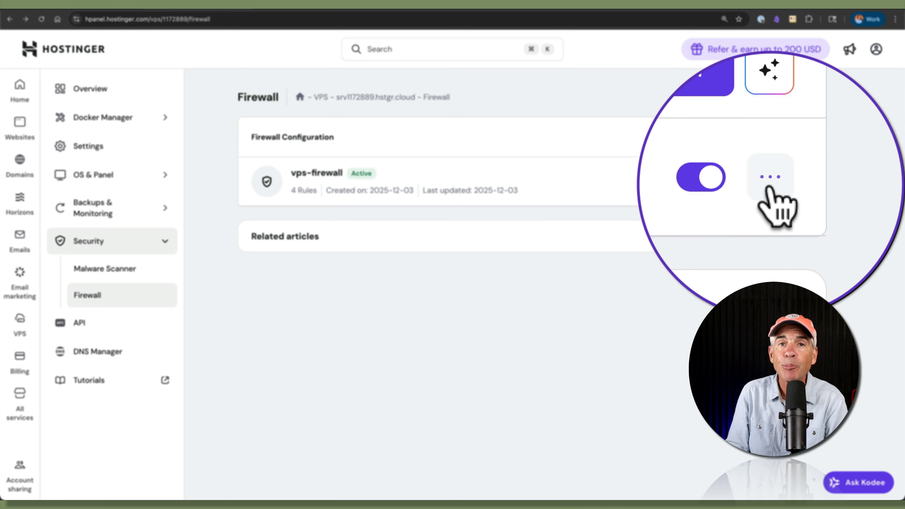
left_click(768, 187)
left_click(770, 213)
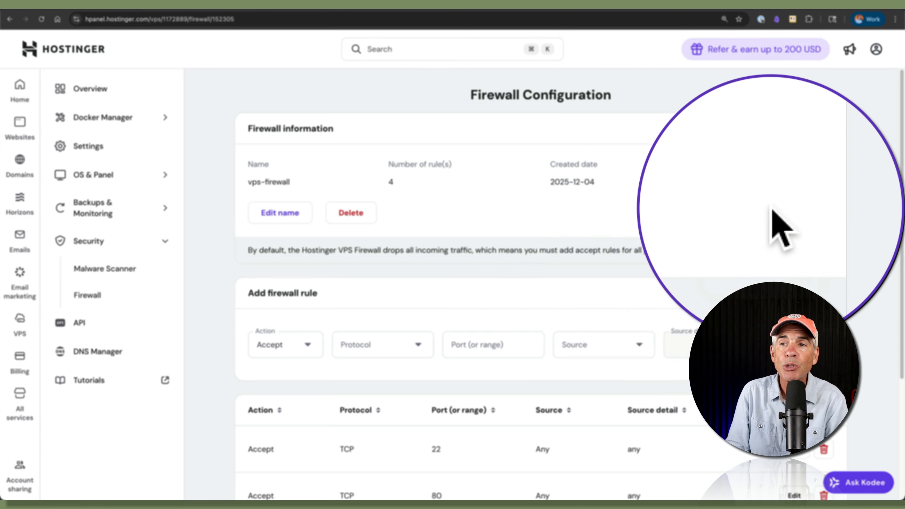
Step: Verify the rules table accepts TCP ports 80 and 443
scroll(619, 265, "down", 5)
left_click_drag(460, 331, 432, 330)
left_click_drag(291, 335, 247, 326)
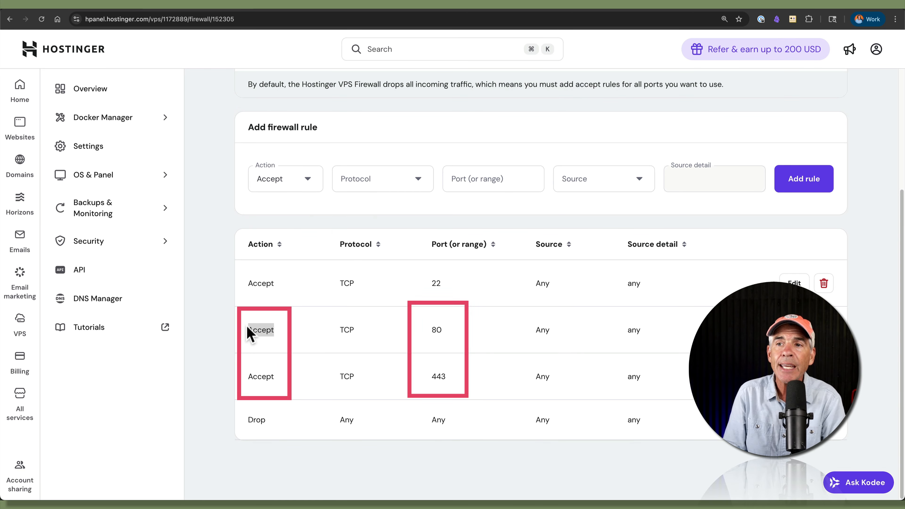
left_click_drag(459, 380, 430, 386)
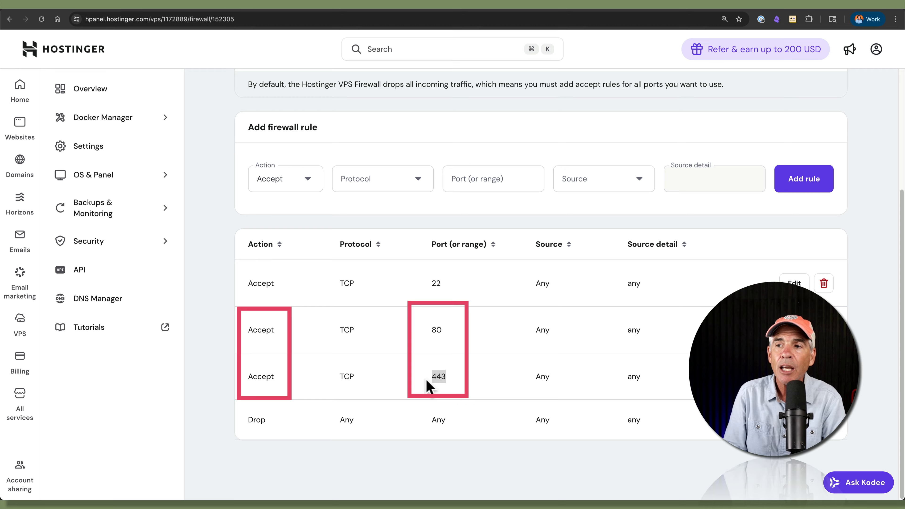
left_click_drag(283, 378, 238, 376)
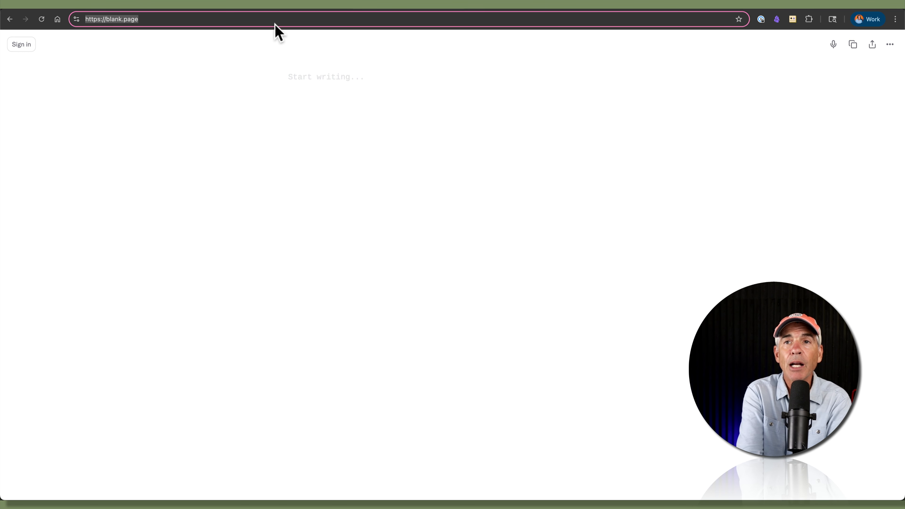
Step: Load flow.aipilgrim.com and confirm the site information reports the connection as secure
type("flow")
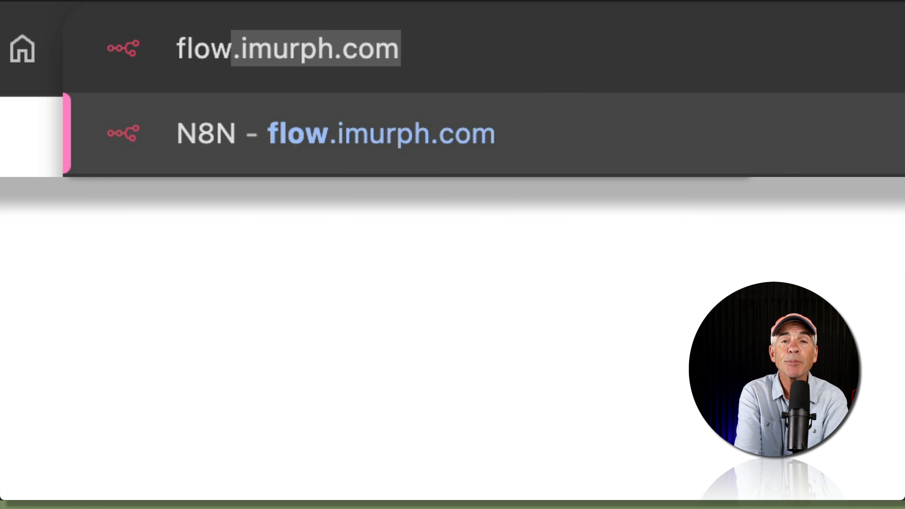
key("BackSpace")
type(".")
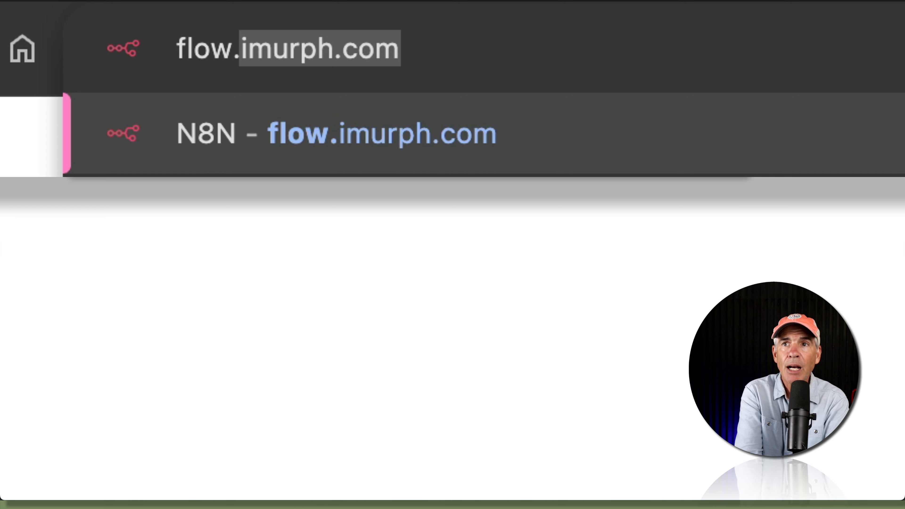
type("ai")
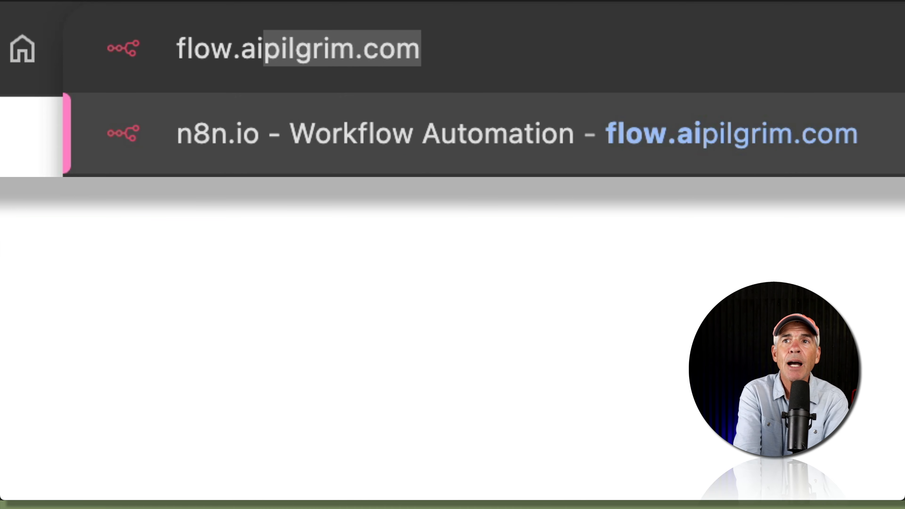
type("pilgrim.com")
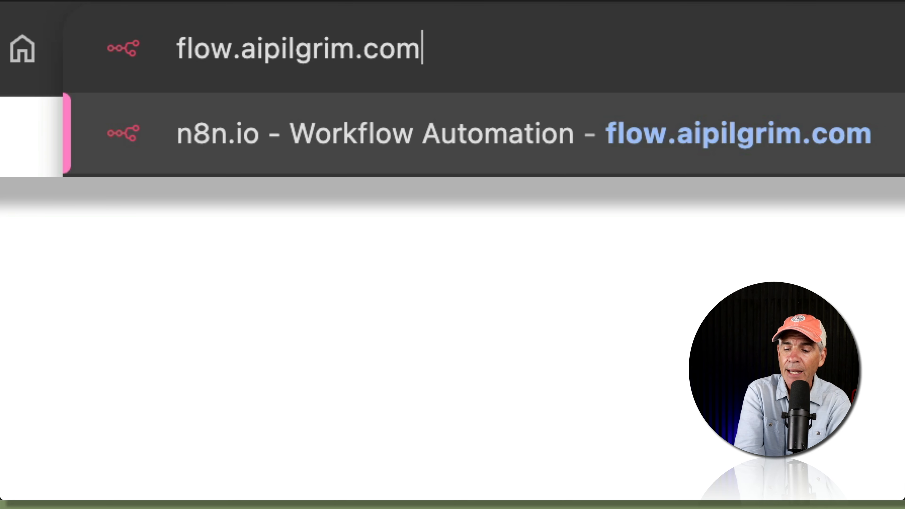
key("Return")
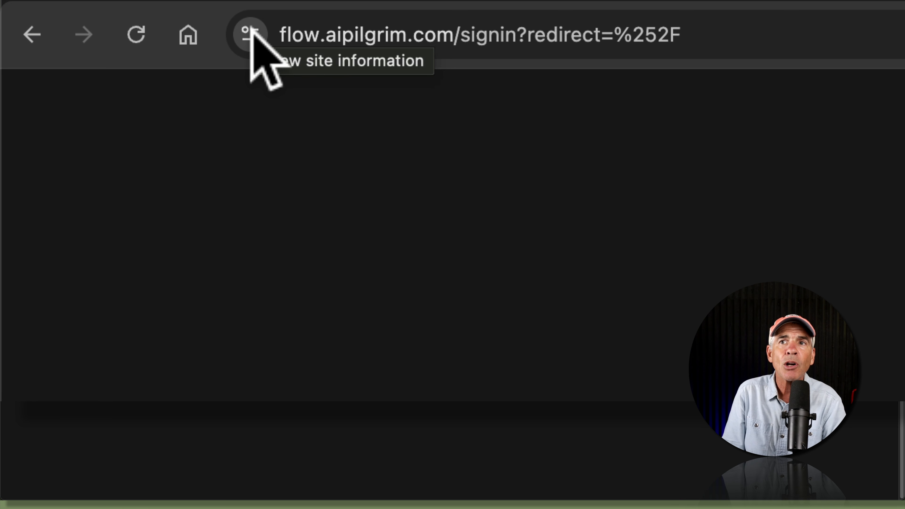
left_click(251, 28)
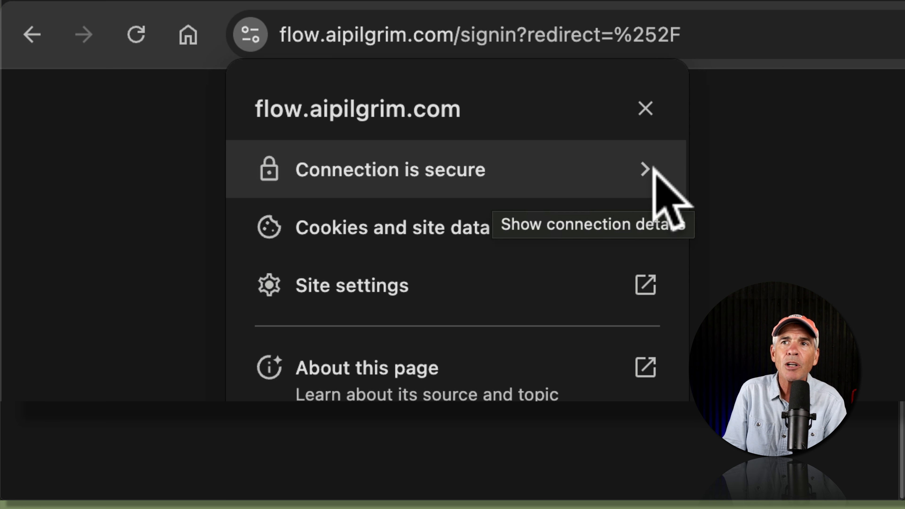
left_click(648, 172)
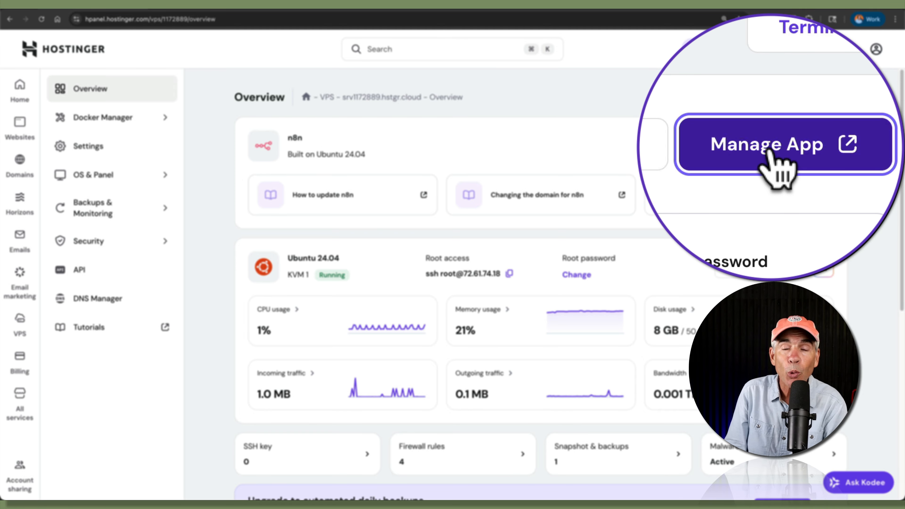
Step: Open the VPS's n8n app and note the old address returns 404 Page Not Found
left_click(767, 151)
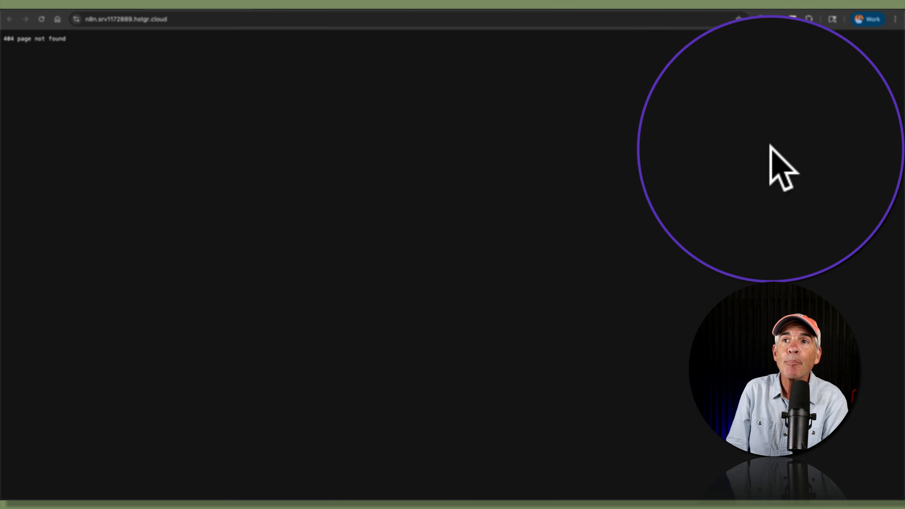
left_click_drag(76, 39, 3, 37)
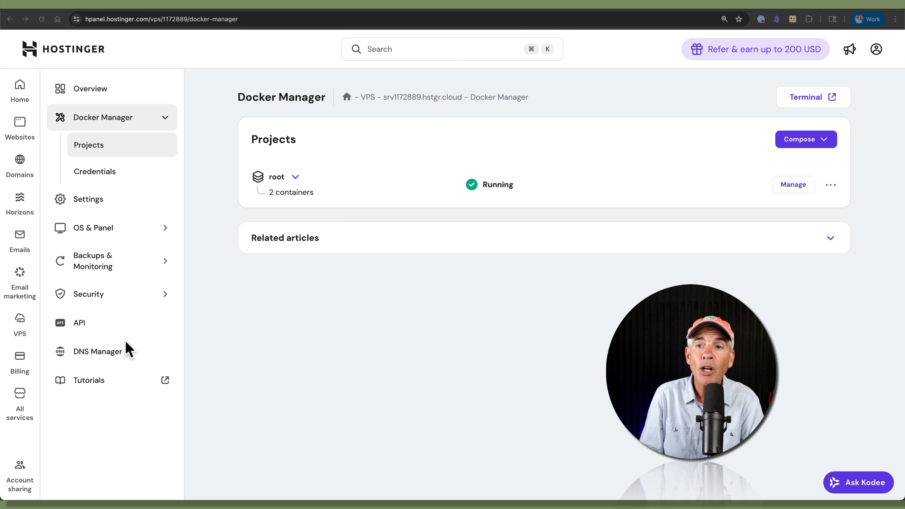
Step: Open the DNS records editor for aipilgrim.com
left_click(101, 357)
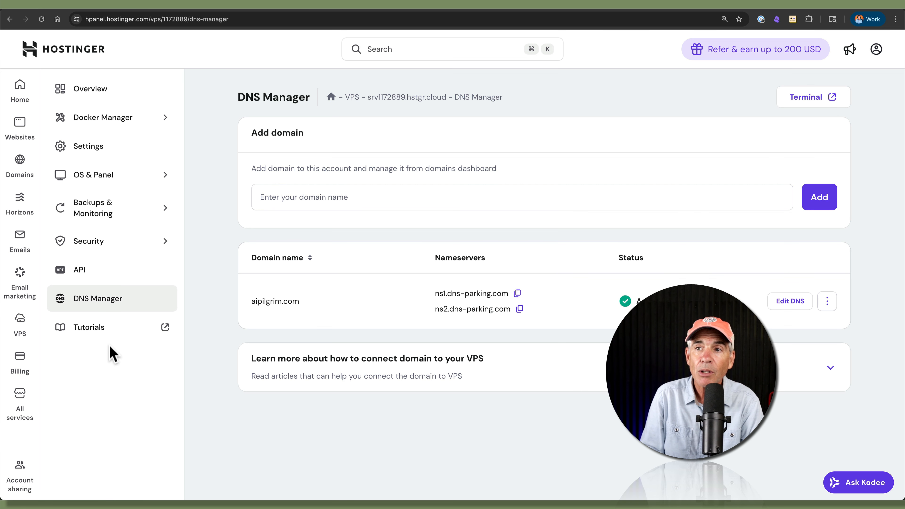
left_click_drag(300, 303, 248, 305)
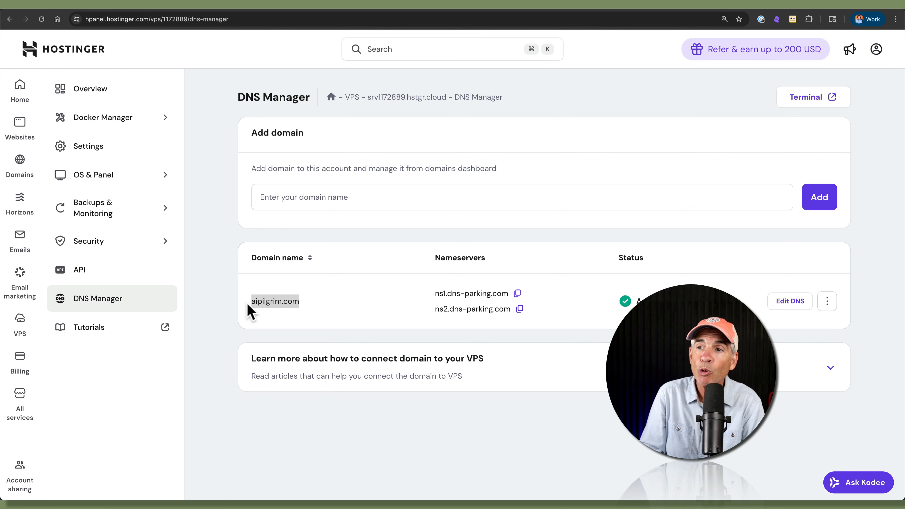
left_click(325, 311)
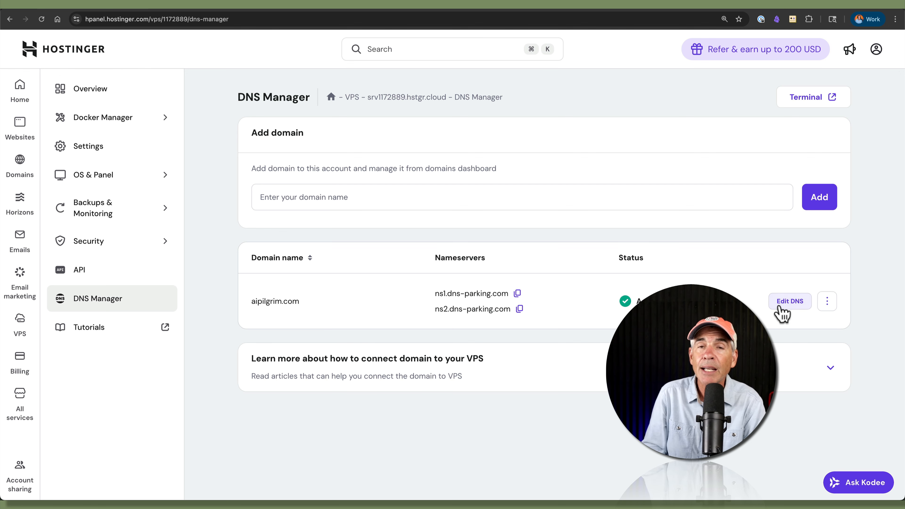
left_click(782, 313)
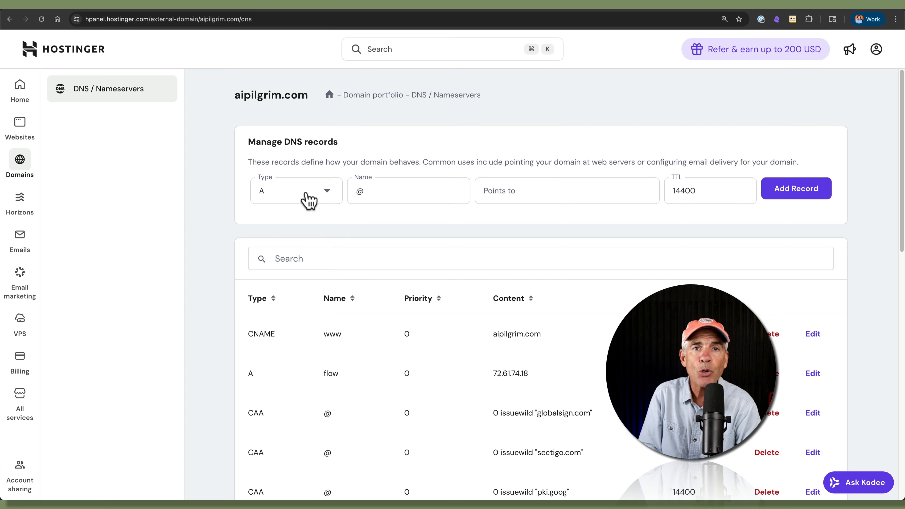
Step: Add an A record named chat pointing to 72.61.74.18, copied from the flow record
left_click(308, 200)
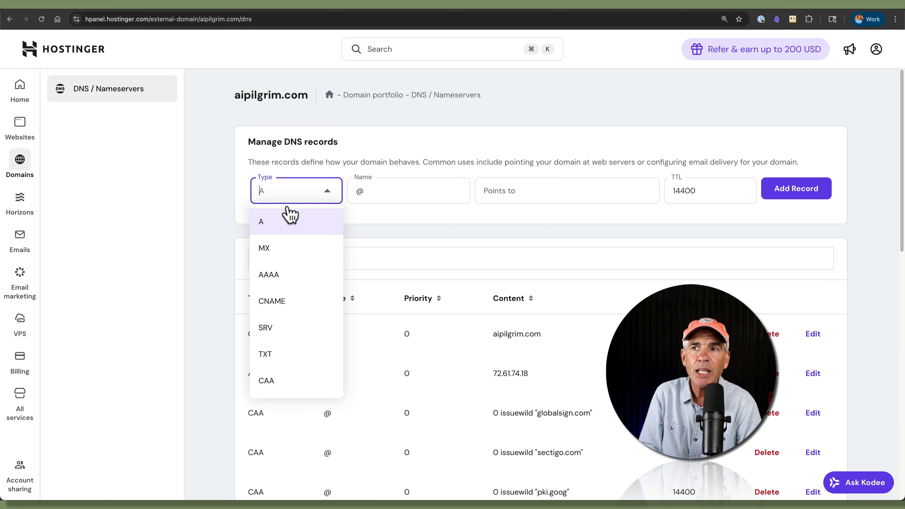
left_click(277, 229)
double_click(364, 192)
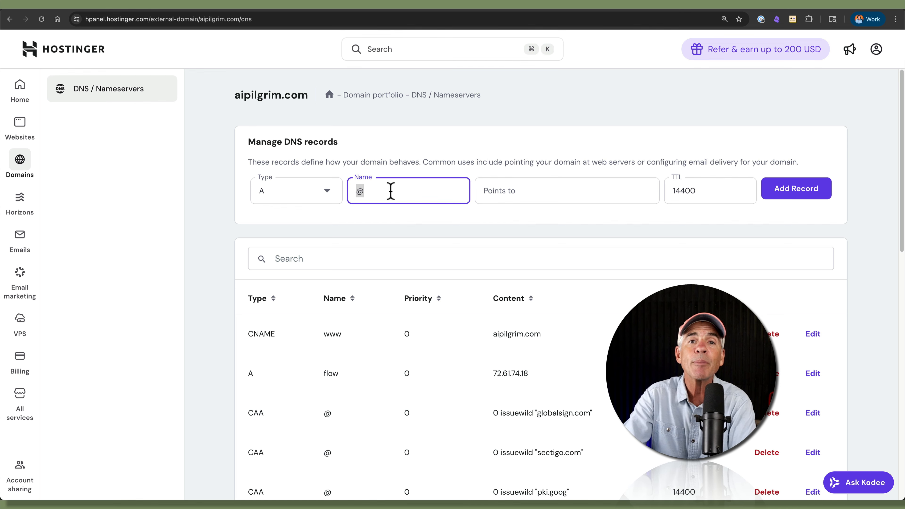
key("BackSpace")
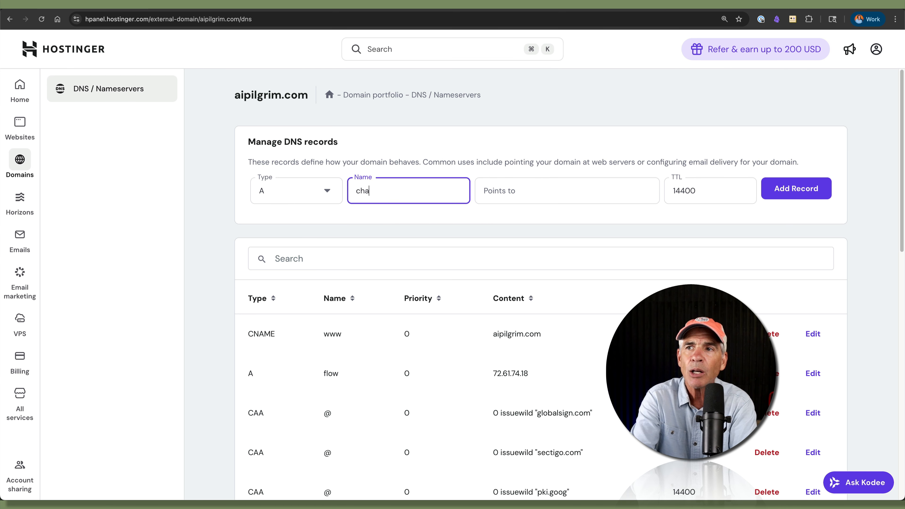
left_click(502, 196)
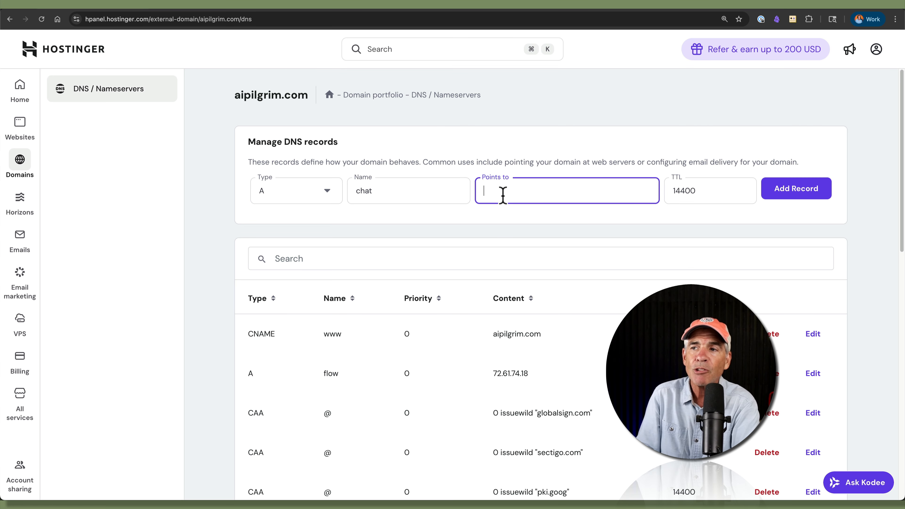
left_click(540, 381)
left_click_drag(533, 392, 492, 393)
key("super+c")
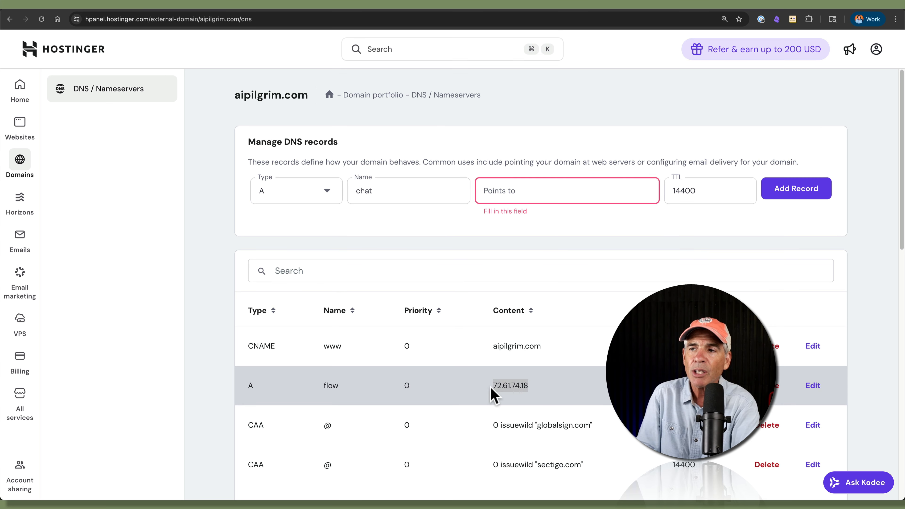
left_click(519, 196)
key("super+v")
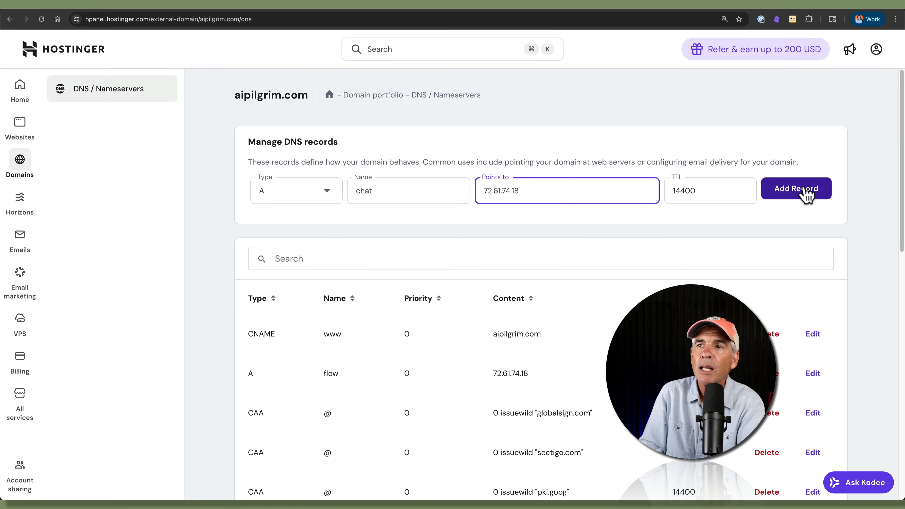
left_click(806, 196)
left_click(570, 379)
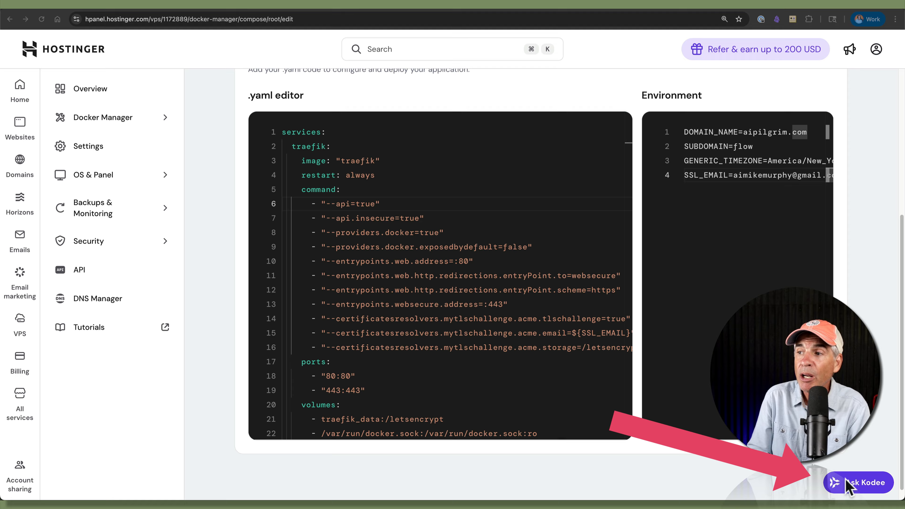
Step: Open the Kodee AI assistant chat
left_click(865, 484)
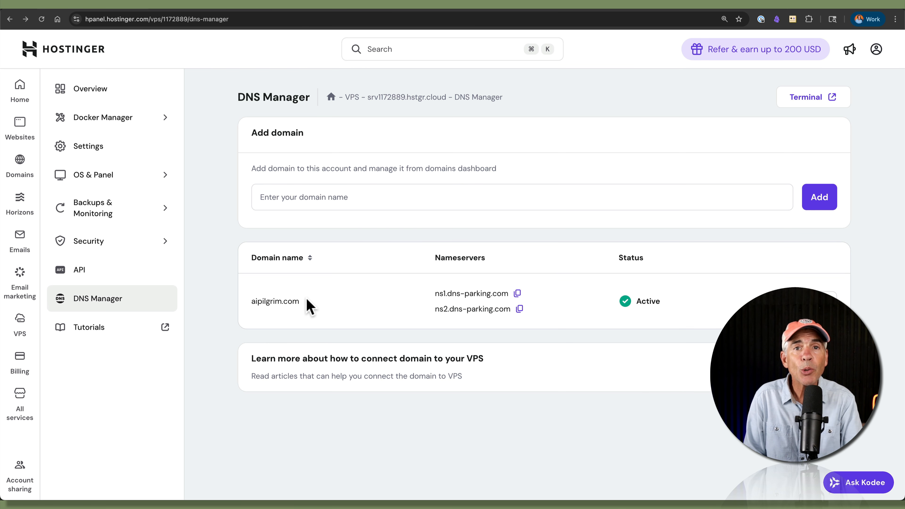
left_click_drag(310, 303, 251, 302)
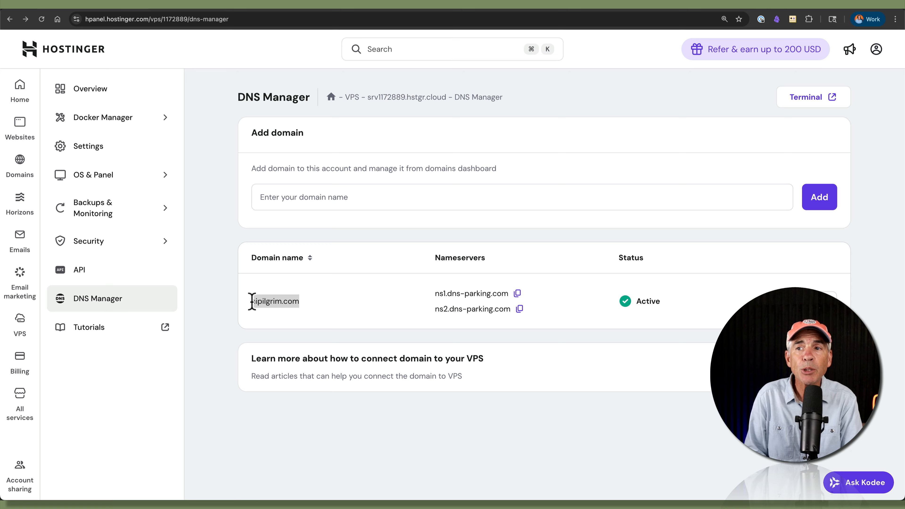
left_click(331, 296)
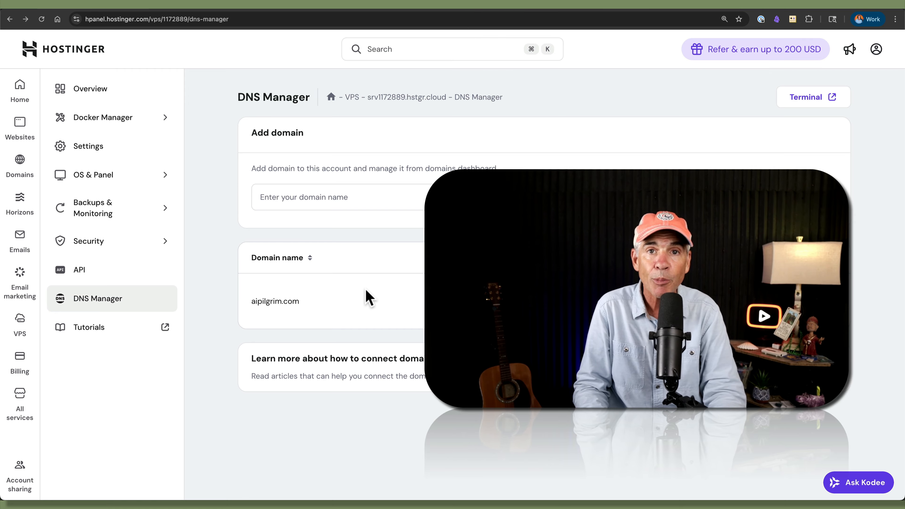
left_click_drag(300, 302, 257, 301)
left_click(329, 305)
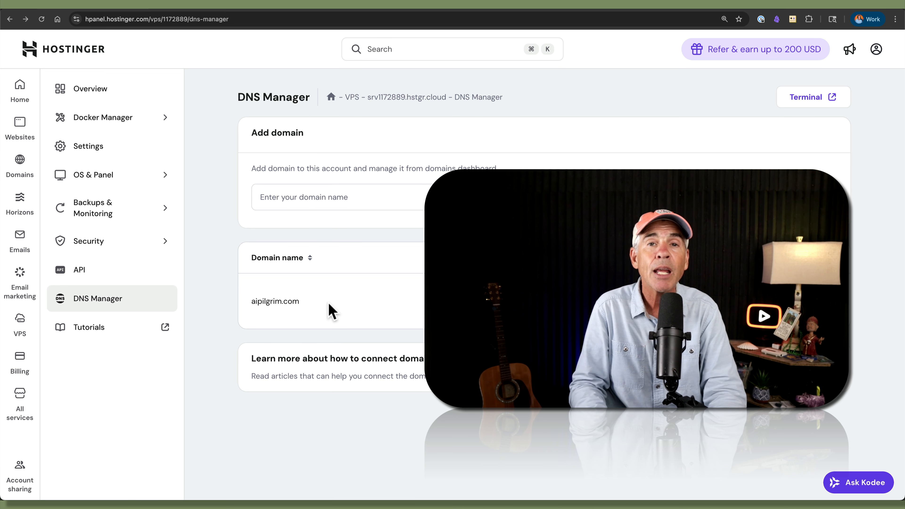